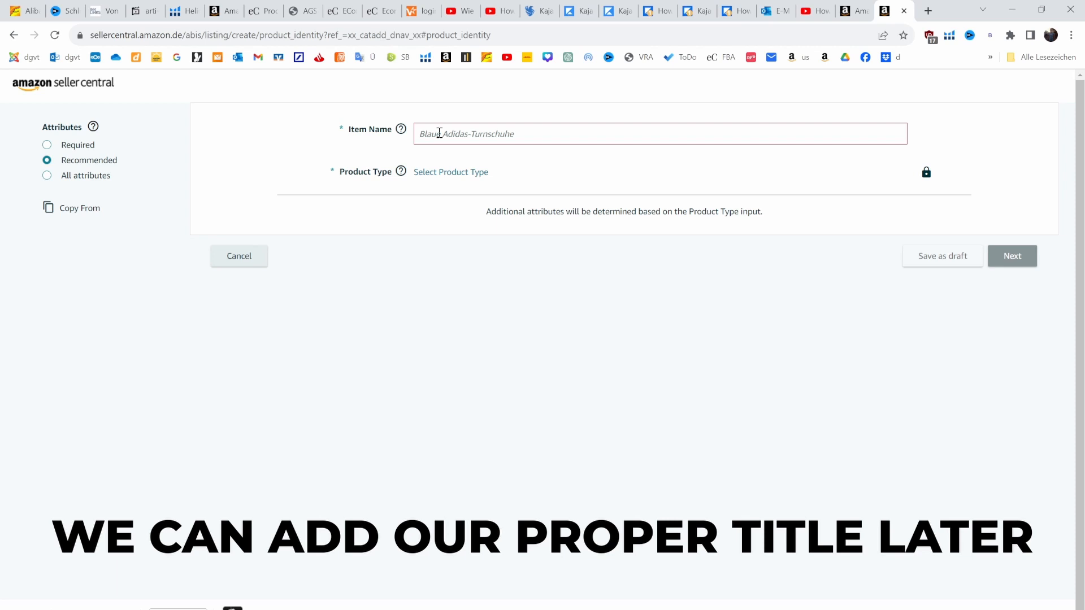
Step: Enter "Bird feeder" as the item name and search the product types for "bird feeder"
click(434, 134)
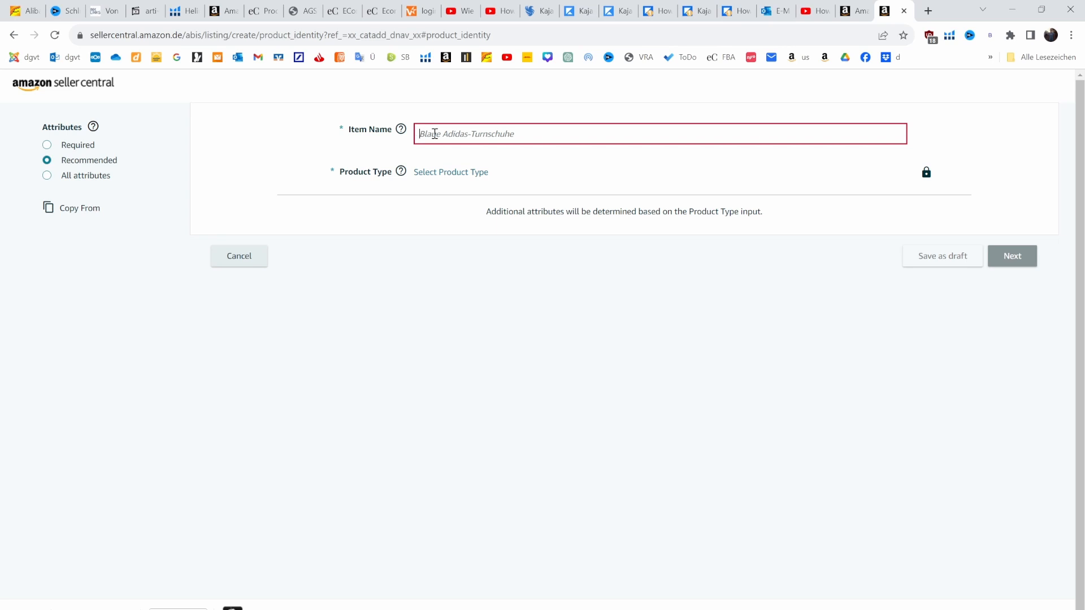
text(Bird feeder)
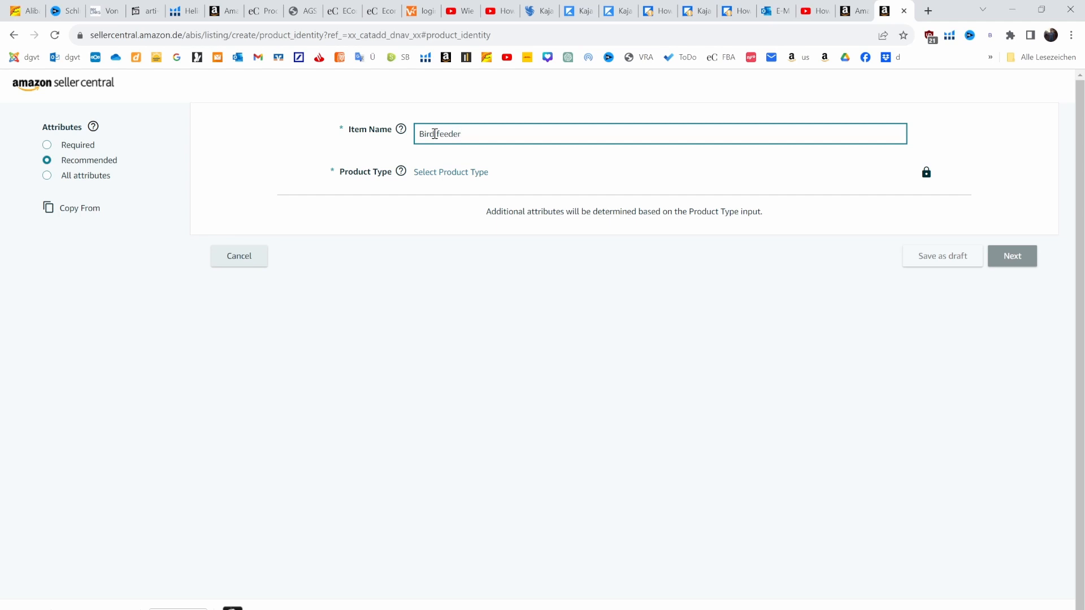
click(429, 177)
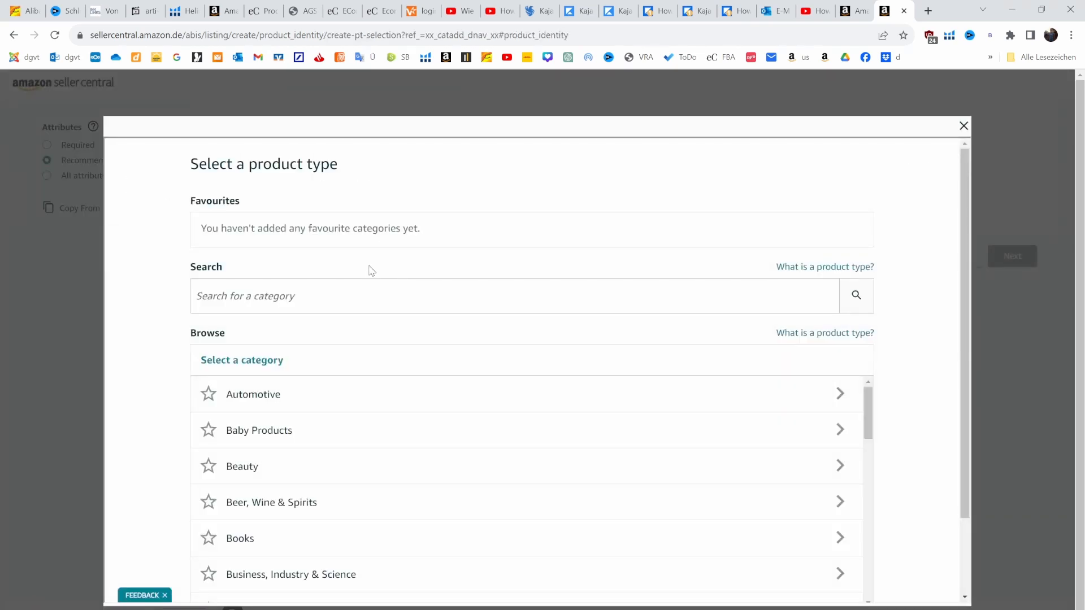
click(354, 286)
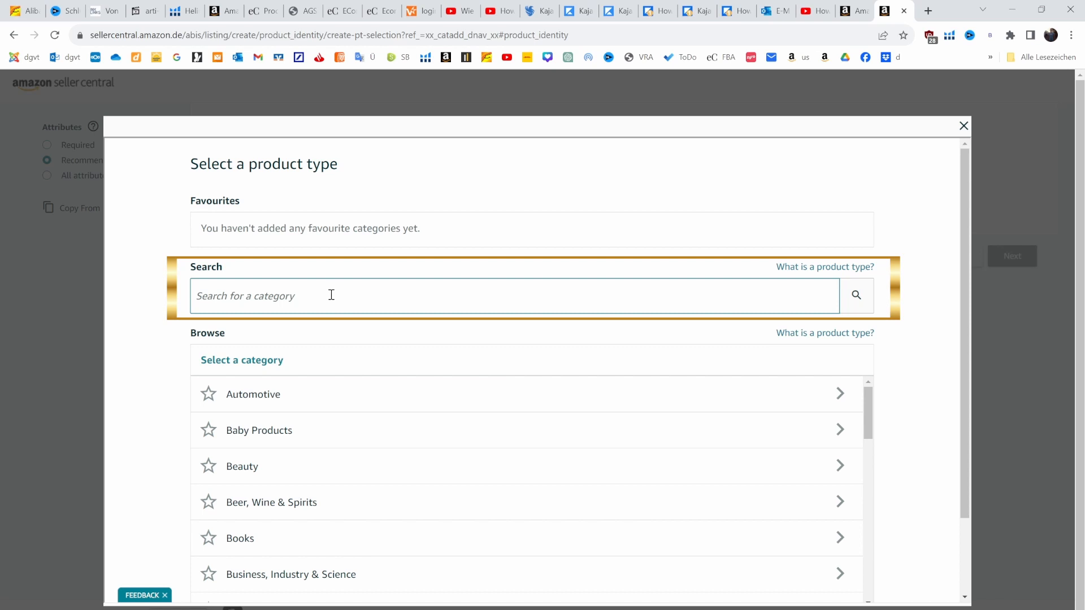
text(bird feeder)
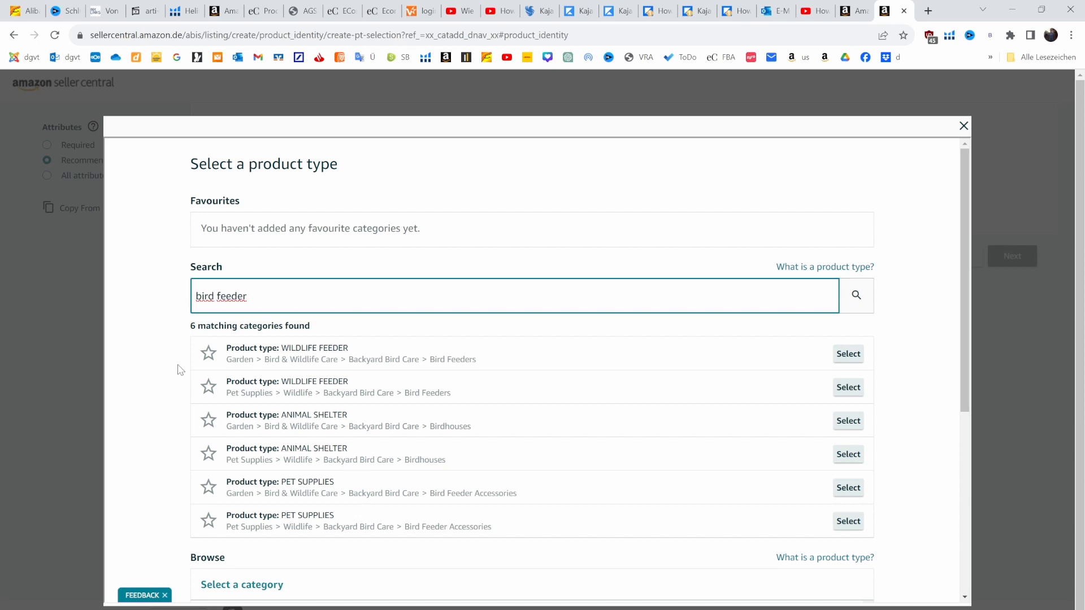
Step: Browse the product type categories down to Garden > Bird & Wildlife Care
scroll(149, 351, down, 5)
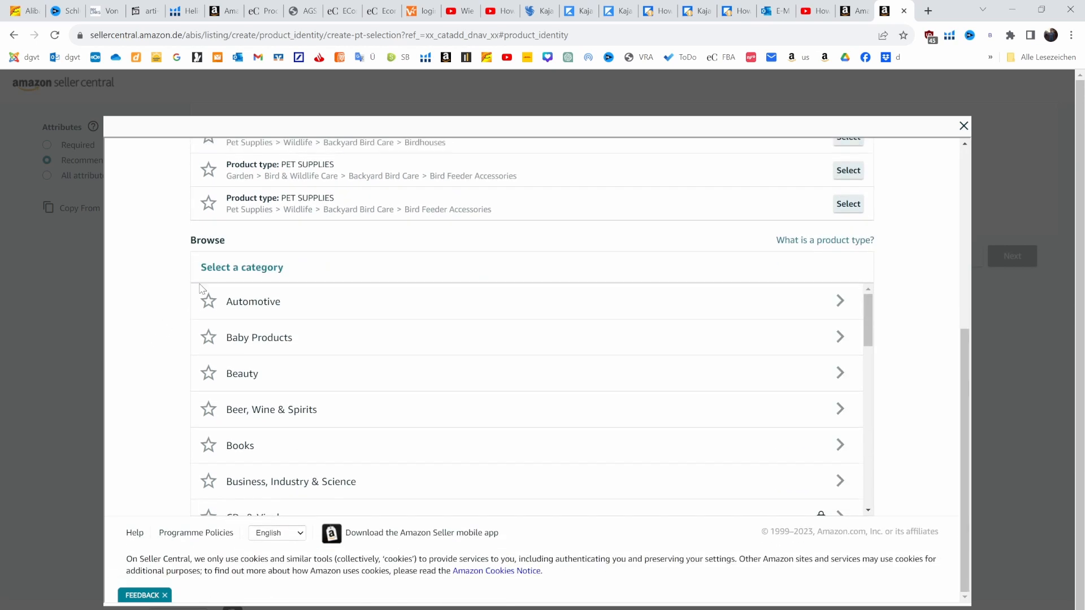
scroll(272, 318, down, 1)
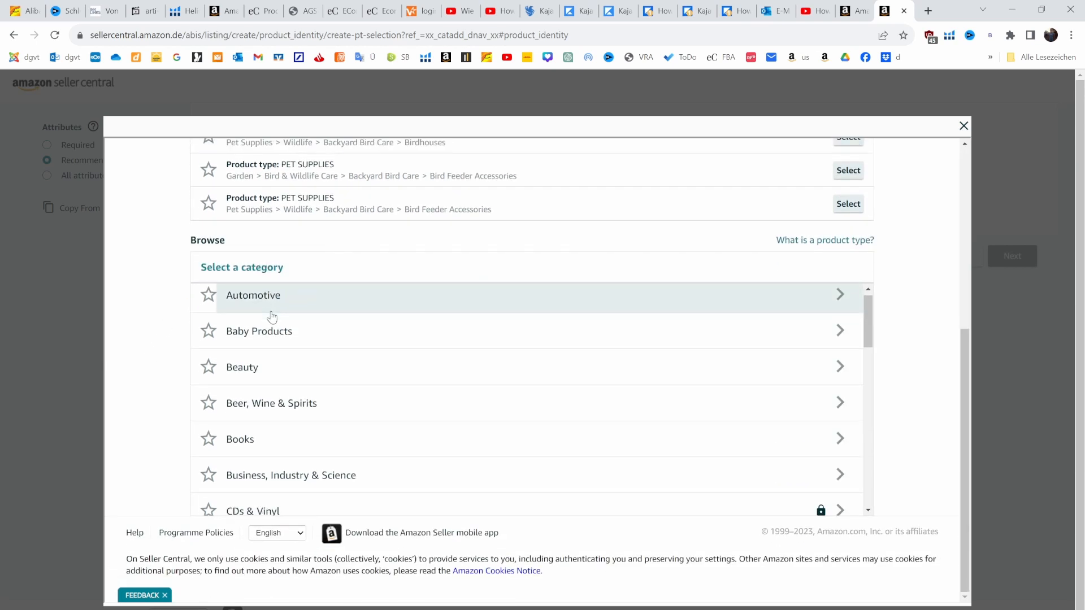
scroll(297, 380, down, 6)
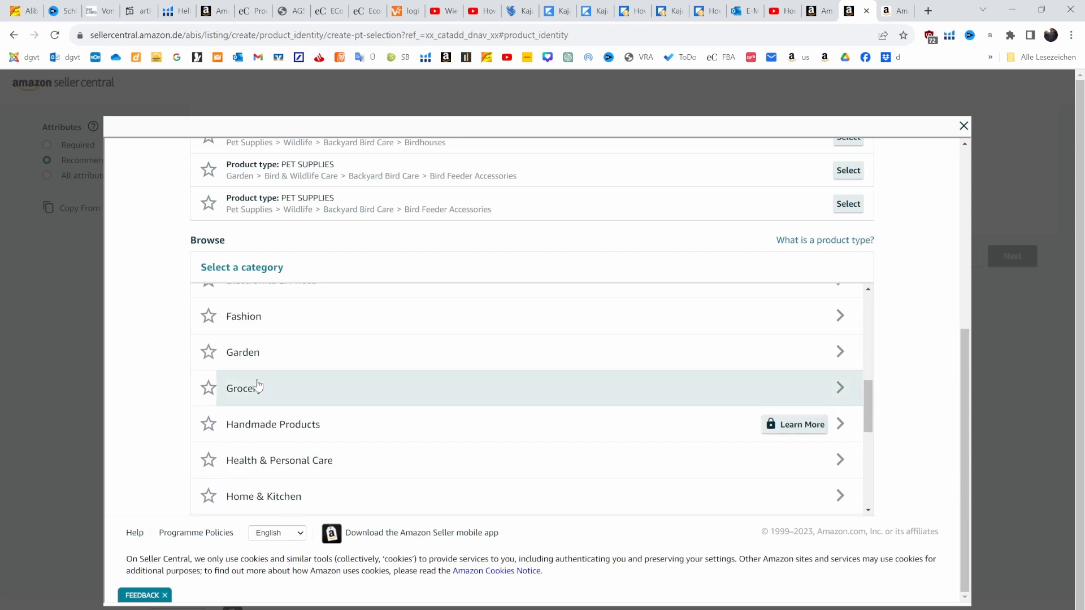
click(255, 353)
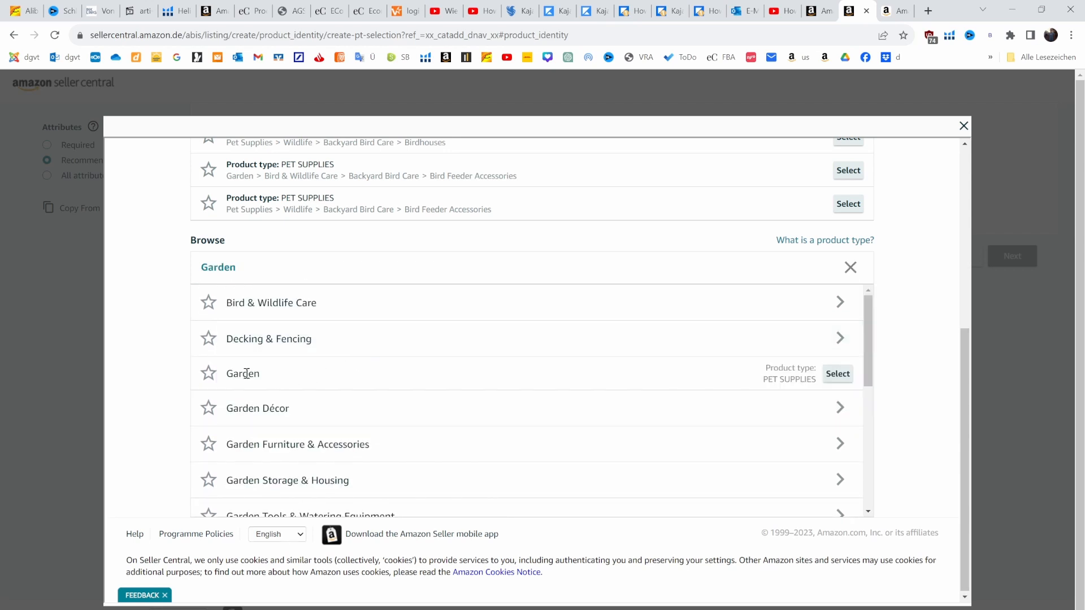
click(264, 305)
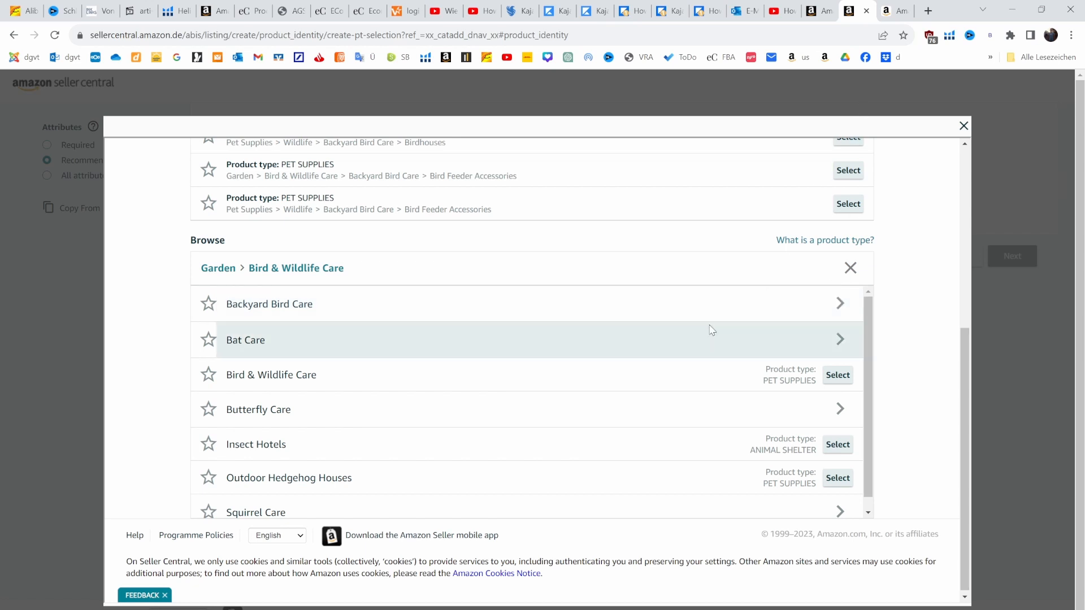
scroll(656, 301, up, 2)
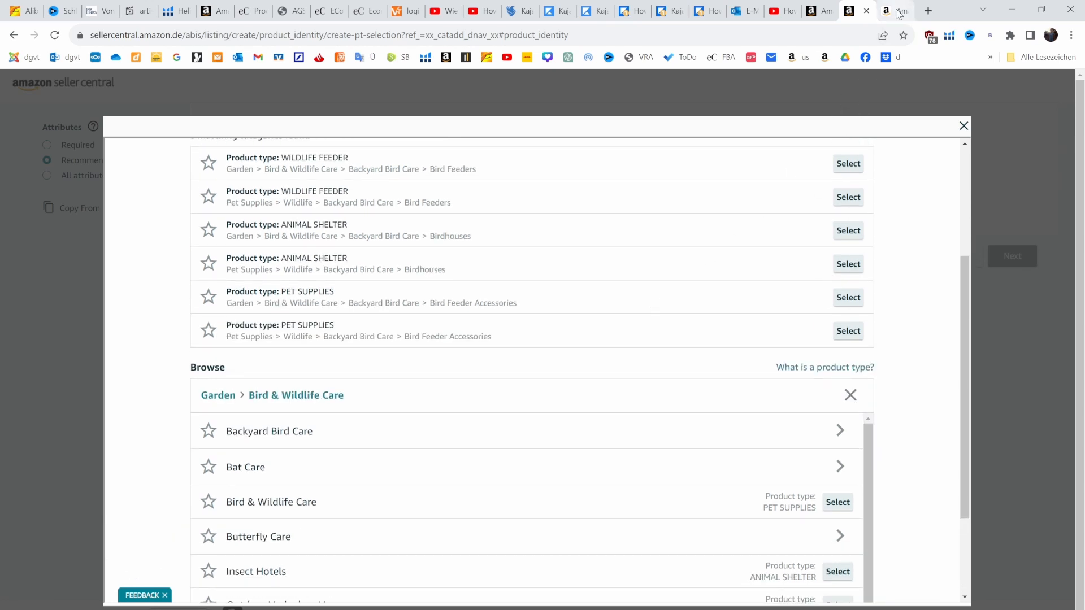
Step: Check the bestseller category of the first bird feeder in the Amazon search results, and return to the product listing form
click(899, 11)
scroll(494, 334, down, 1)
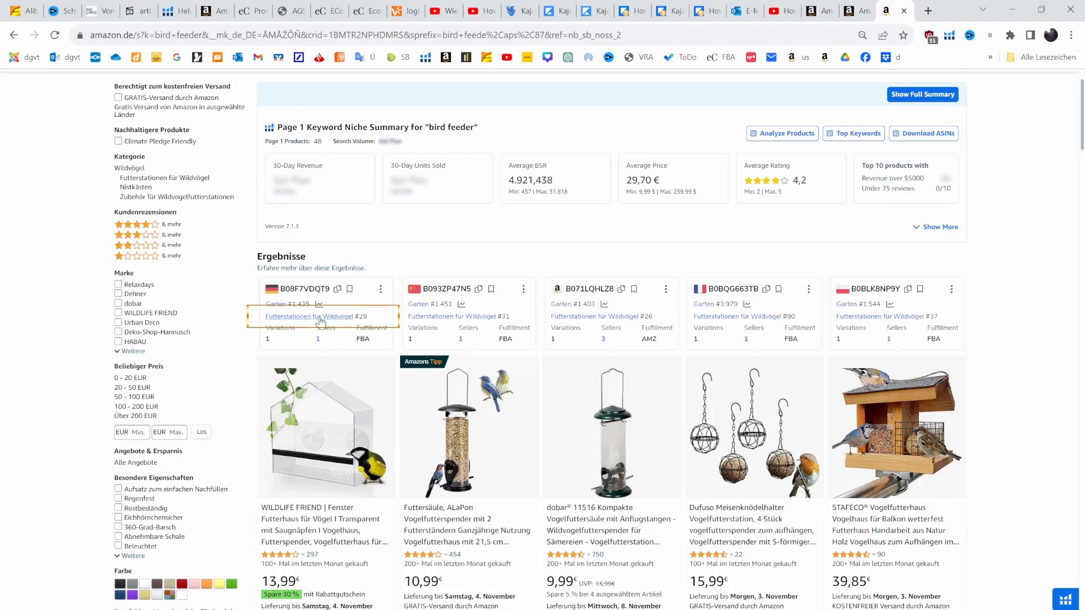
click(320, 318)
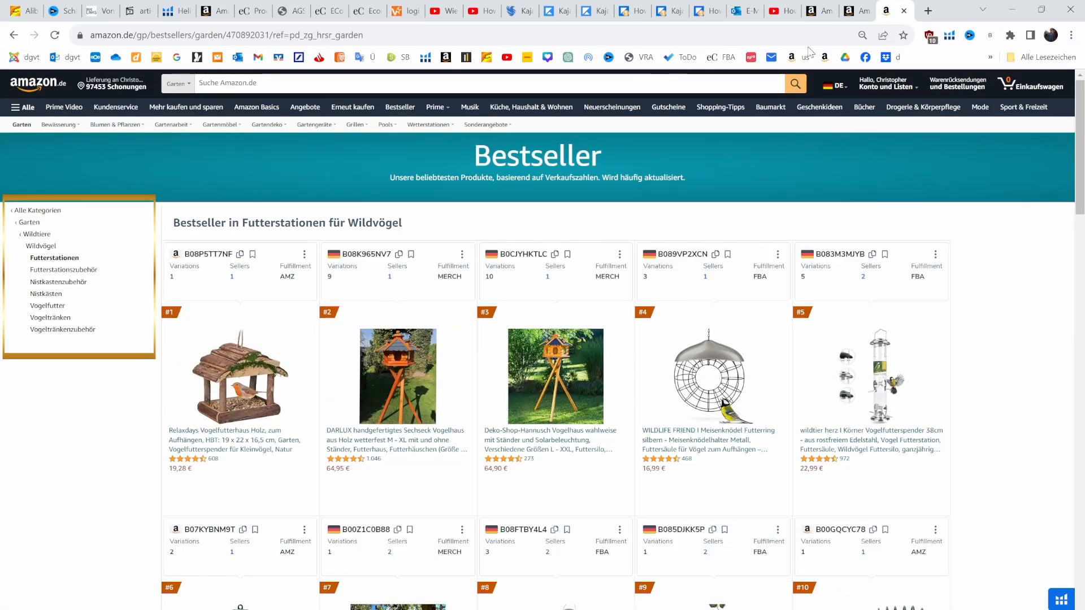
key(ctrl+shift+Tab)
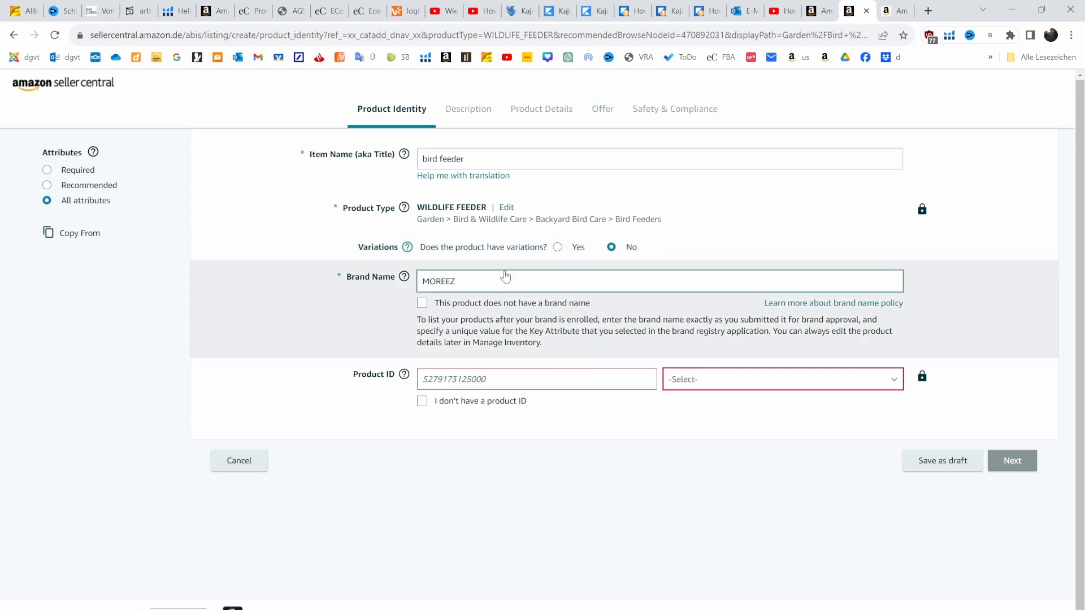
Step: Select the suggested brand MOREEZ as the product's brand name
double_click(455, 285)
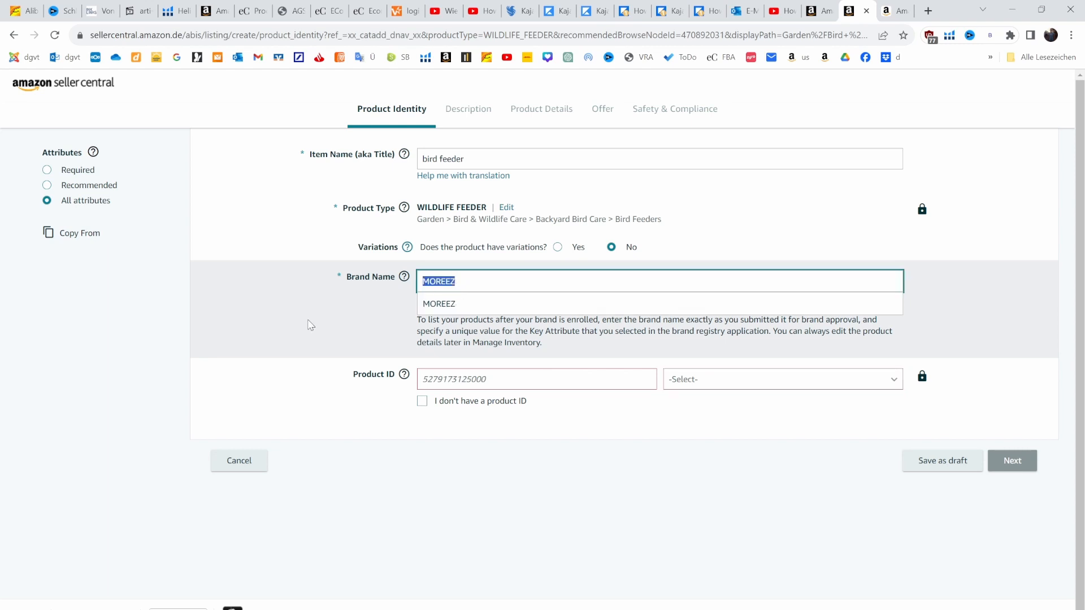
click(459, 301)
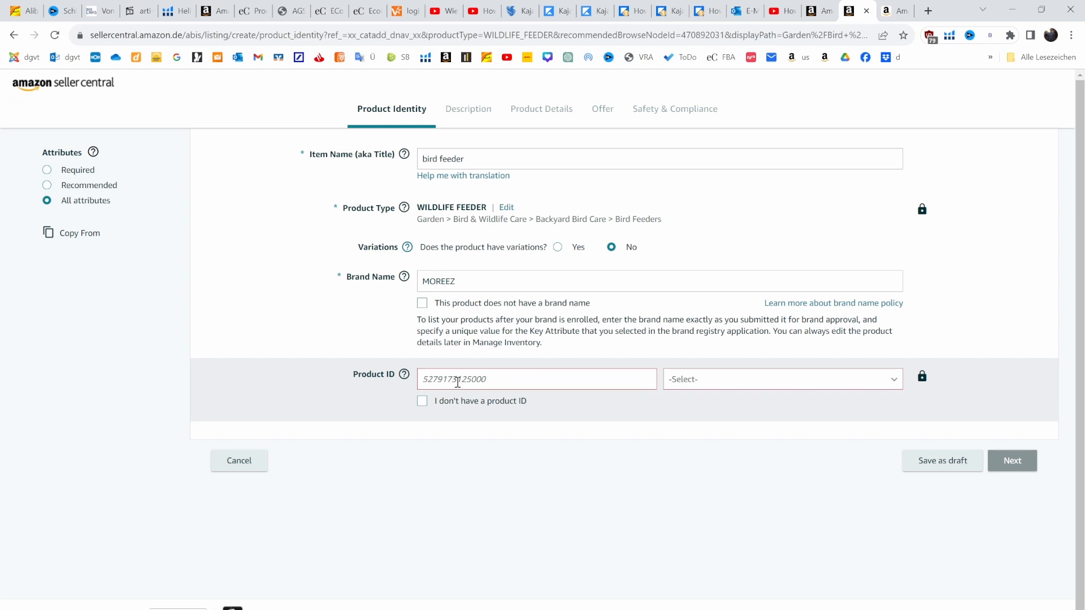
Step: Set the product ID type to EAN
click(459, 382)
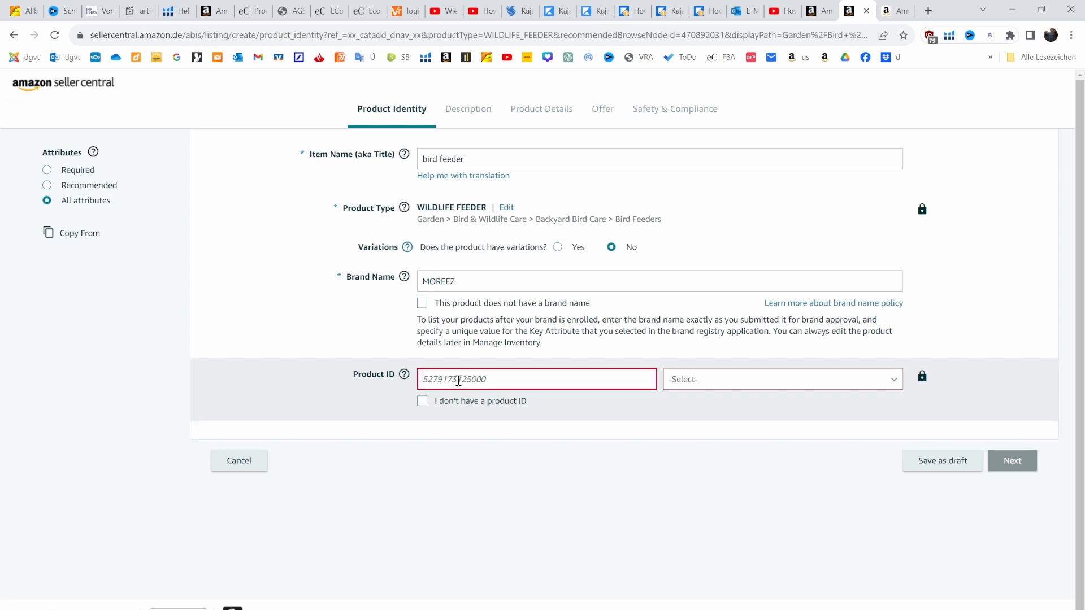
click(729, 382)
click(692, 423)
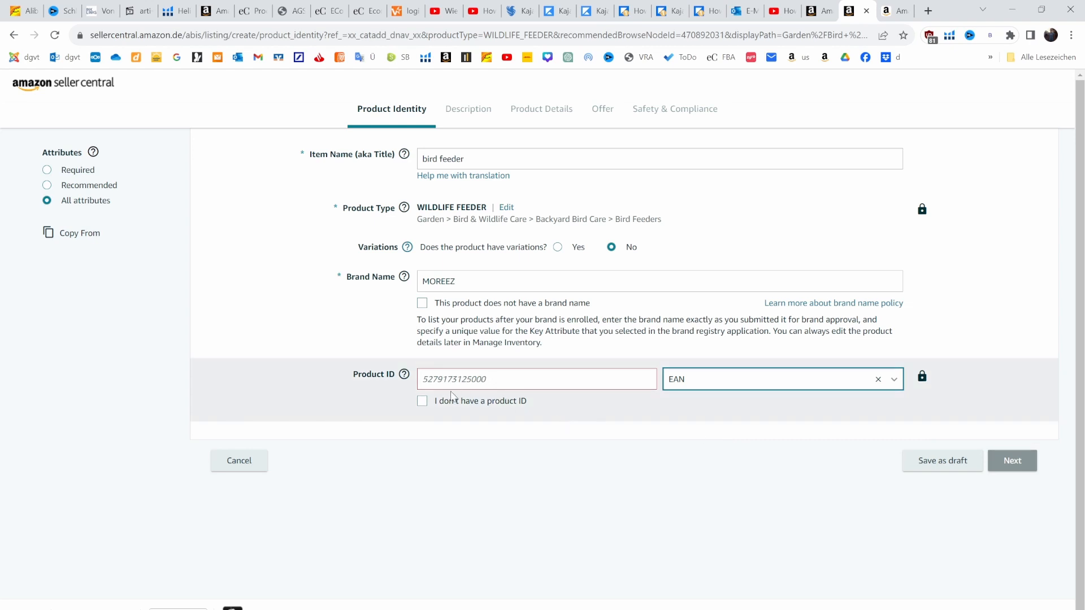
Step: Declare that the product has no product ID and continue to the Description section
click(422, 401)
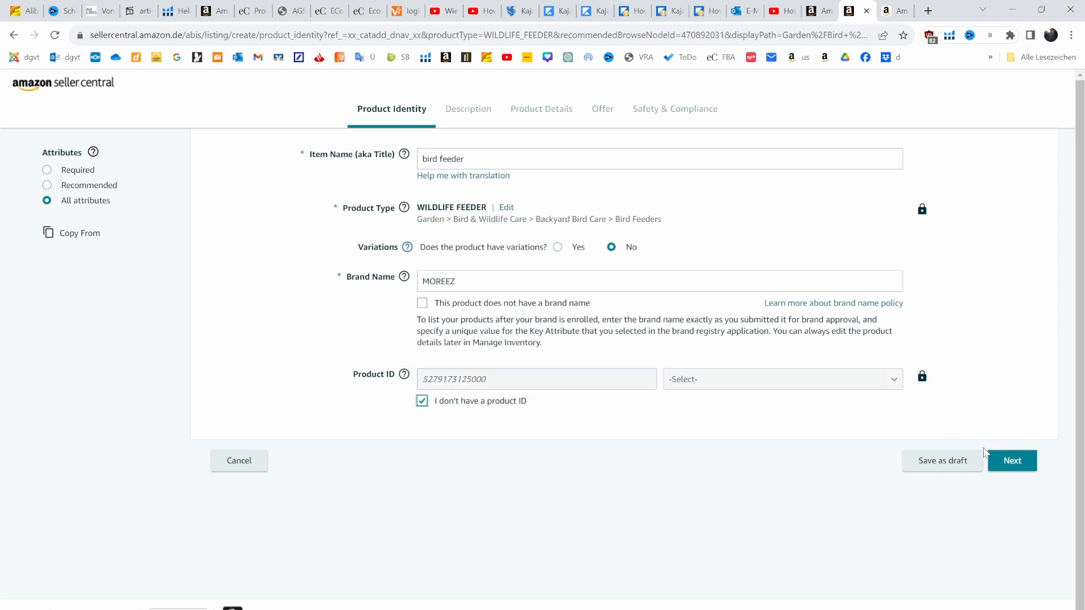
click(1012, 460)
click(670, 413)
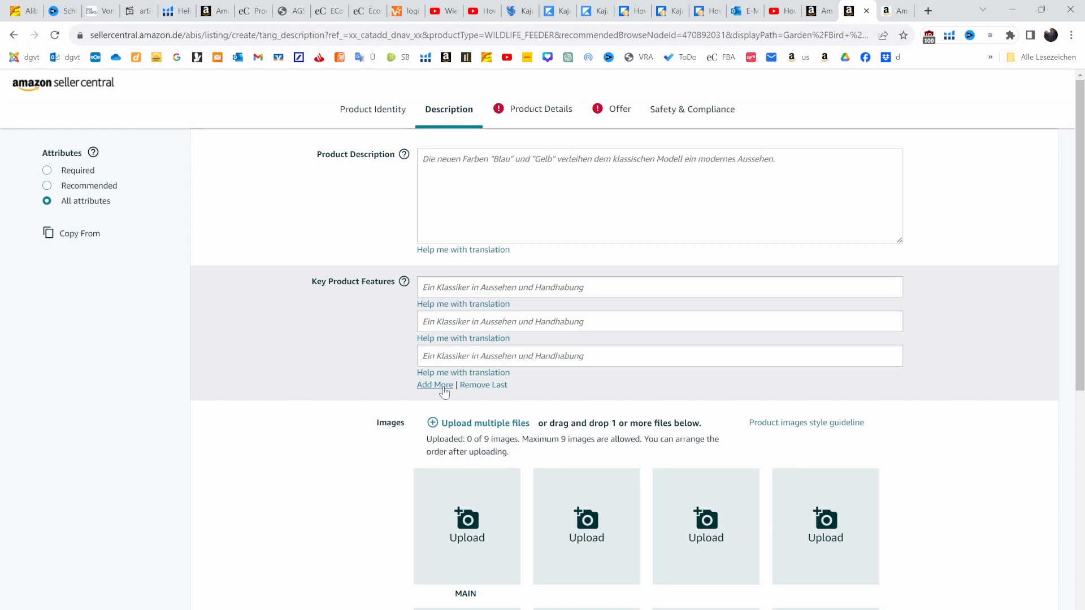
scroll(444, 392, down, 3)
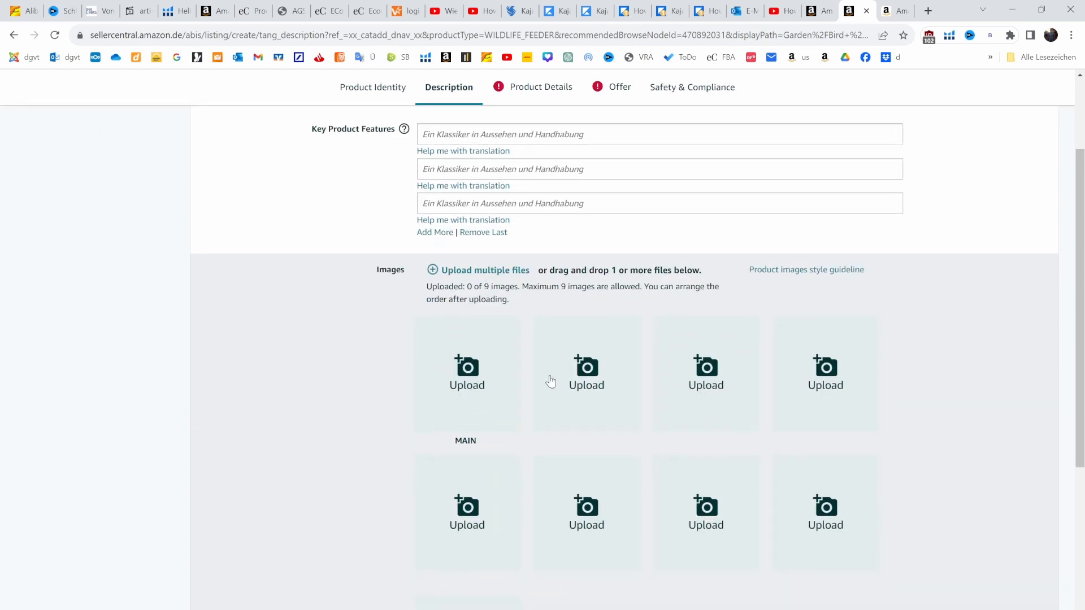
click(464, 370)
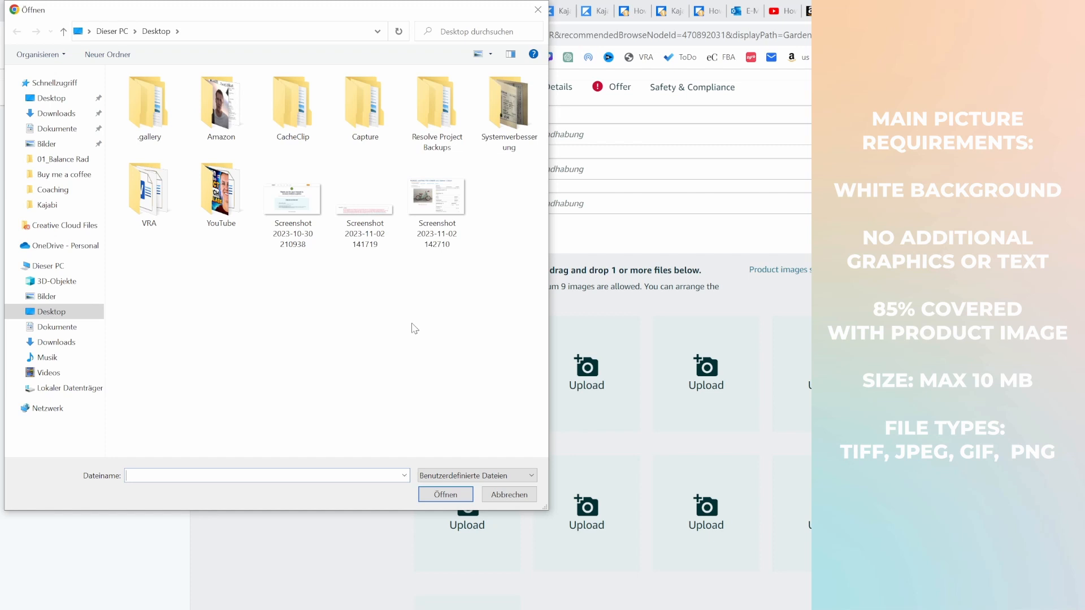
click(506, 492)
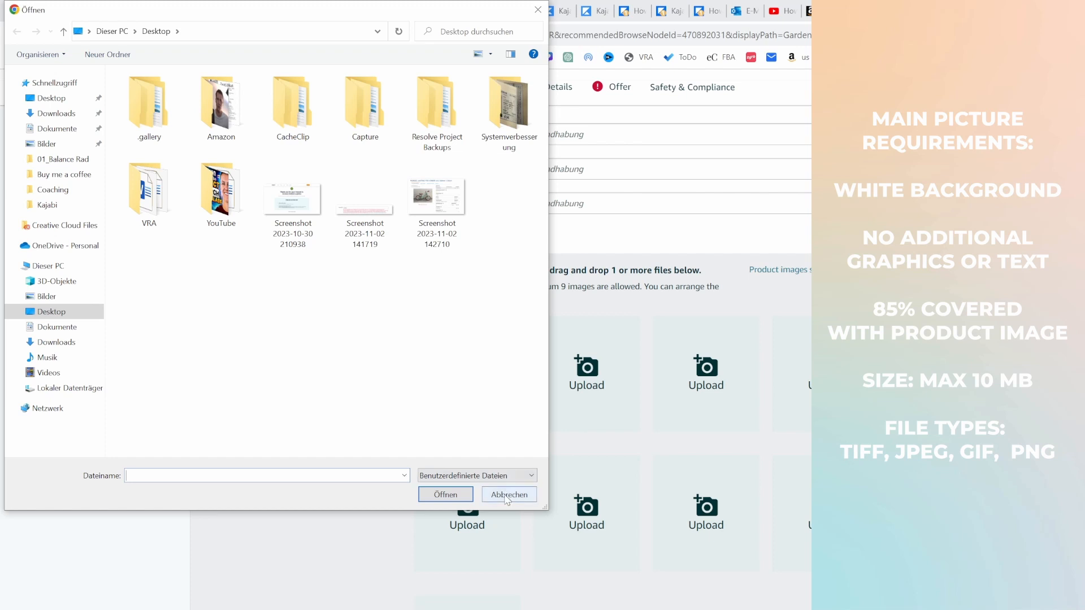
scroll(400, 411, up, 3)
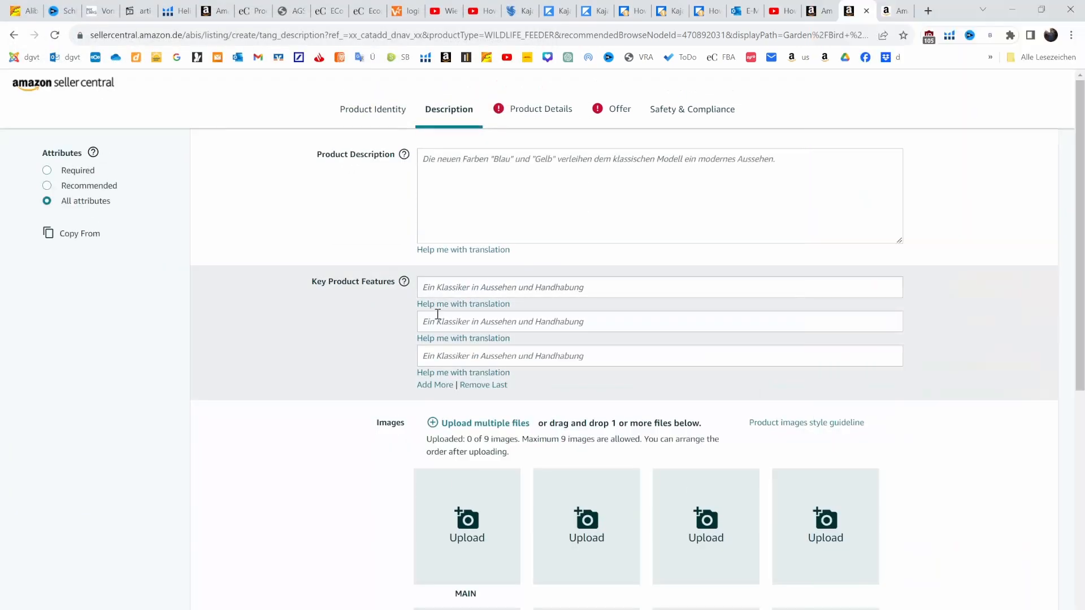
Step: Go to the Product Details section and enter "Moreez" as the manufacturer
click(535, 111)
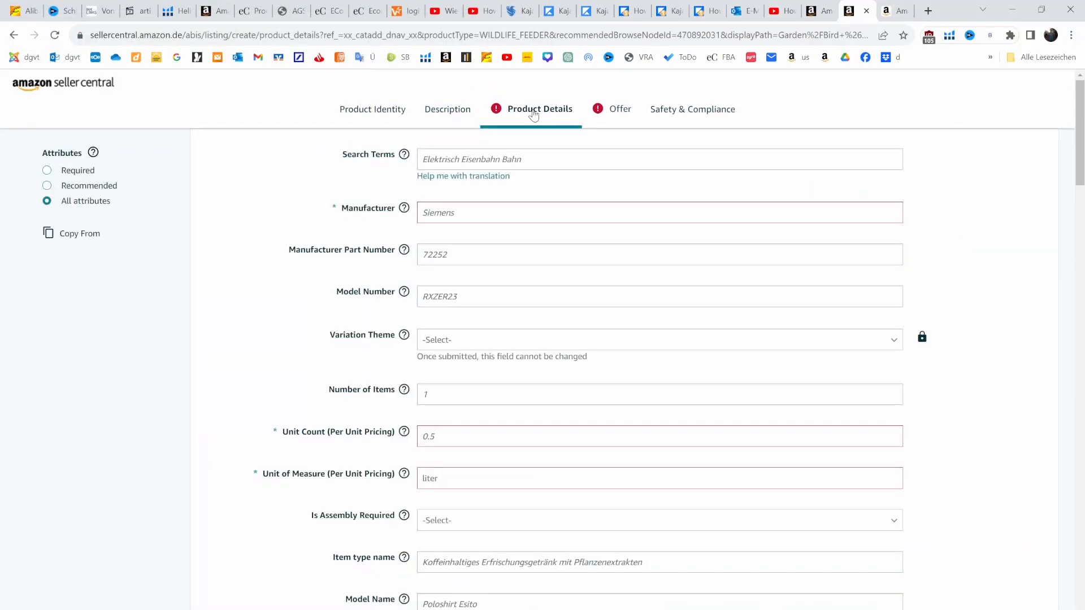
drag(1079, 101, 1061, 87)
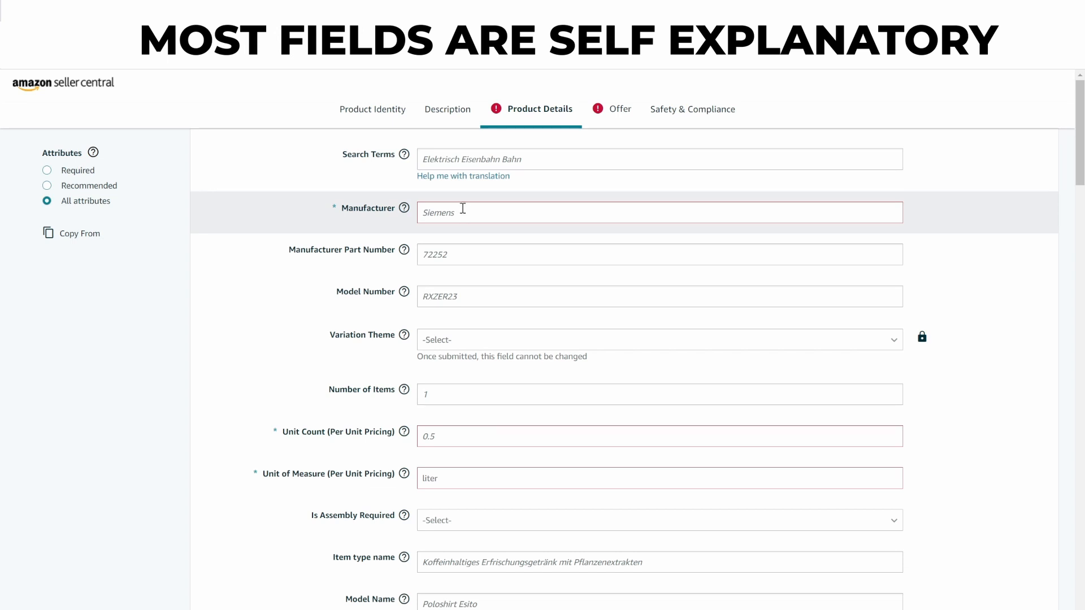
click(461, 209)
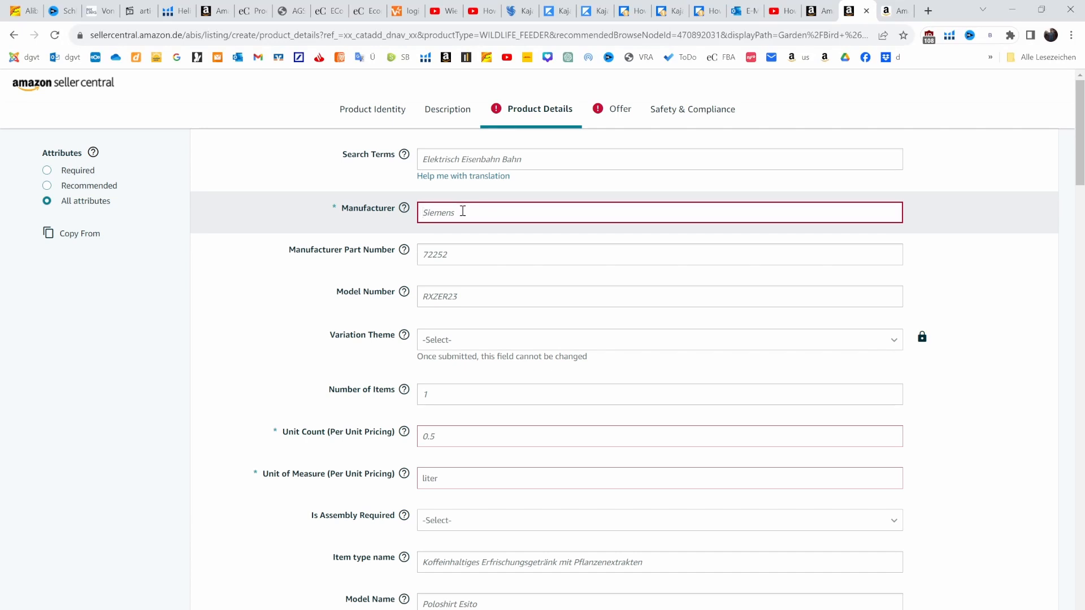
text(Moreez)
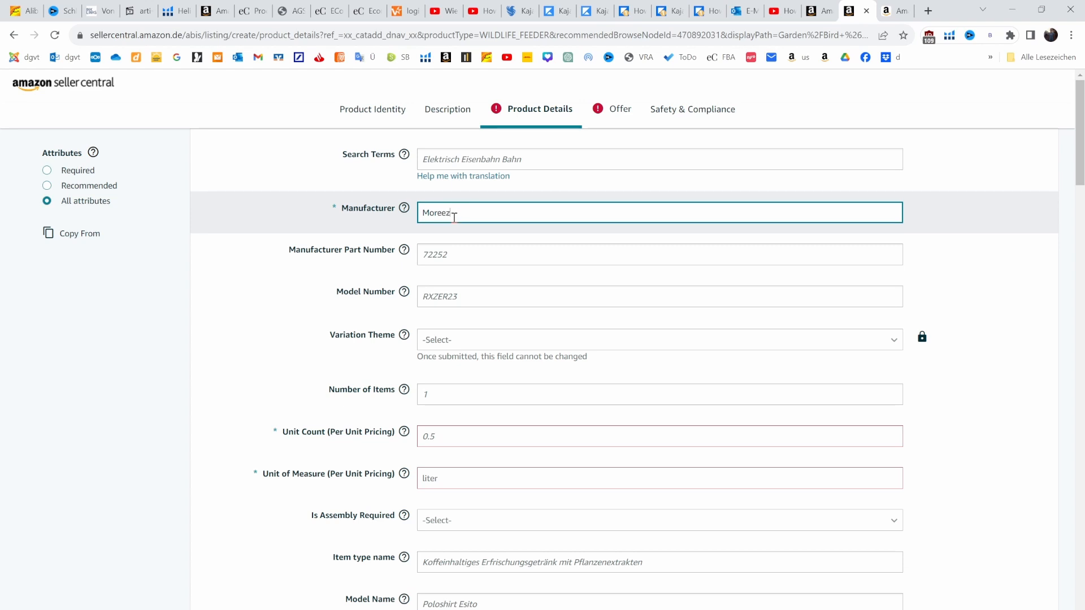
Step: Set the per-unit-pricing unit count to 1 and choose its unit of measure
scroll(453, 217, down, 2)
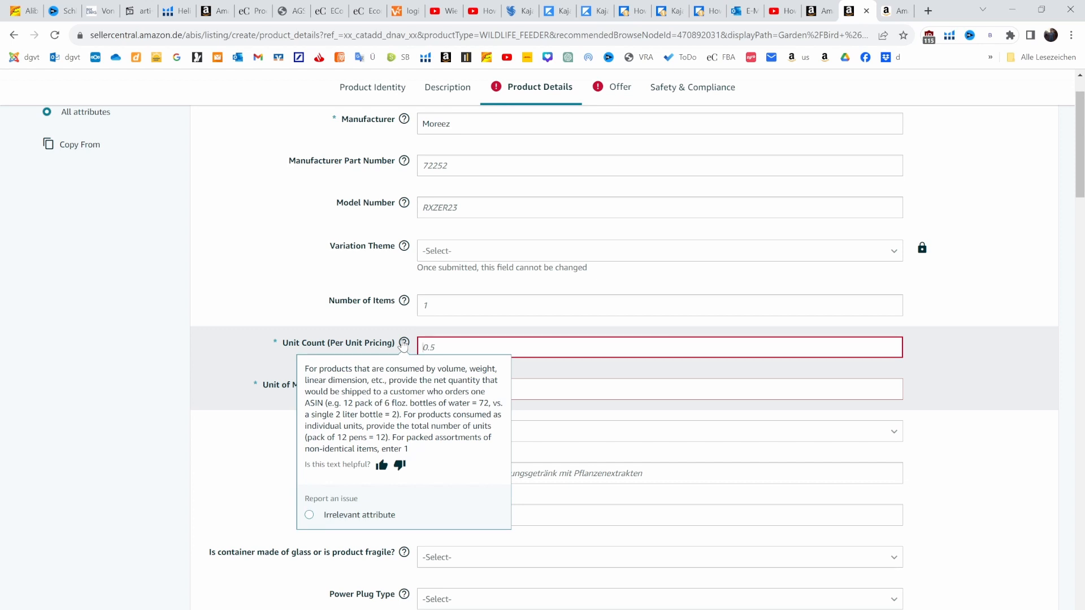
click(444, 347)
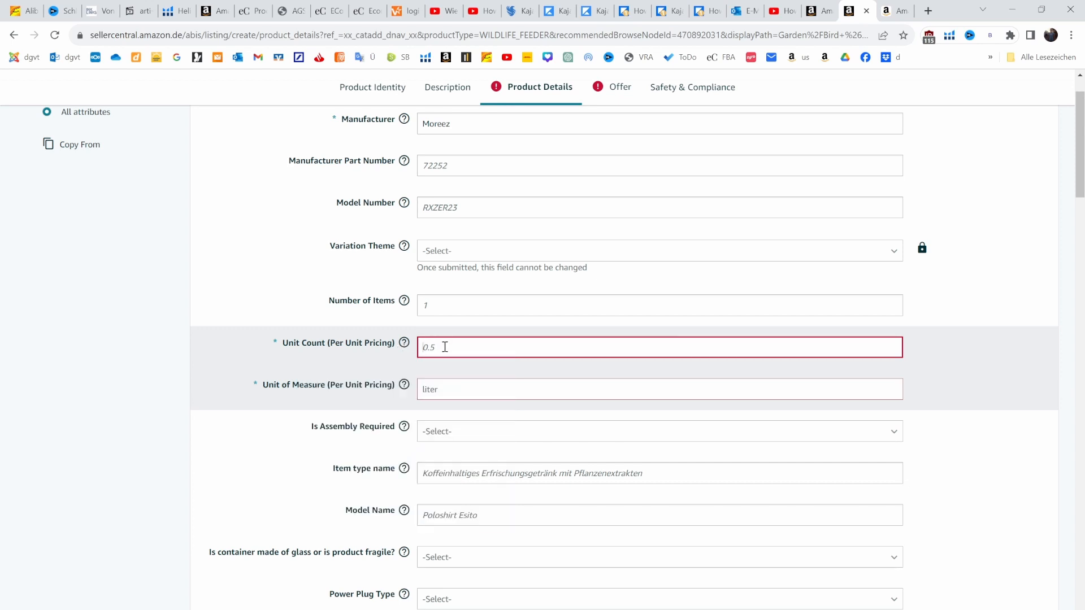
text(1)
click(437, 390)
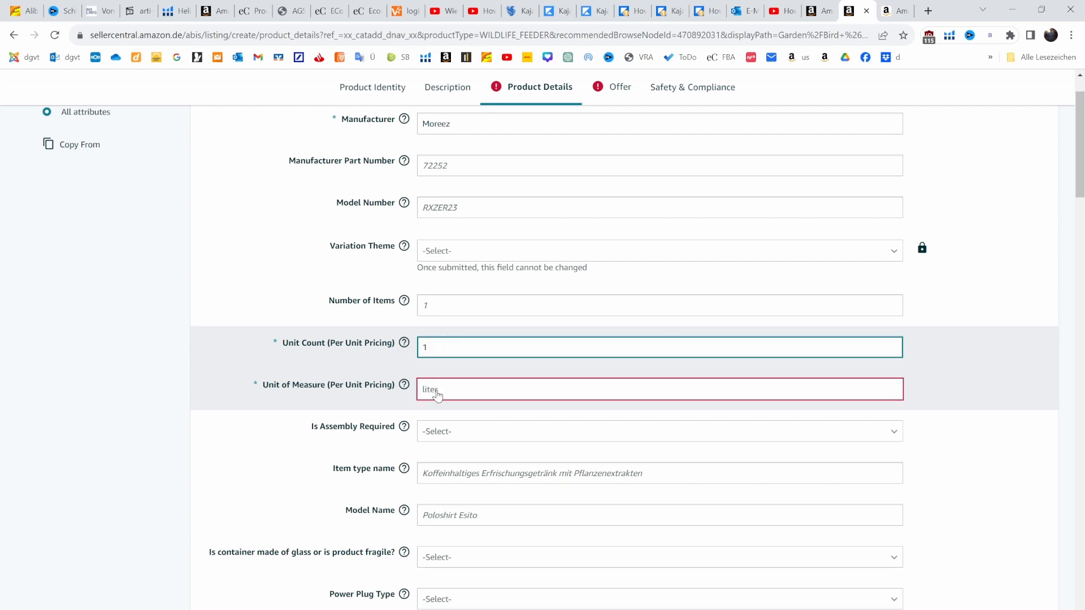
click(450, 376)
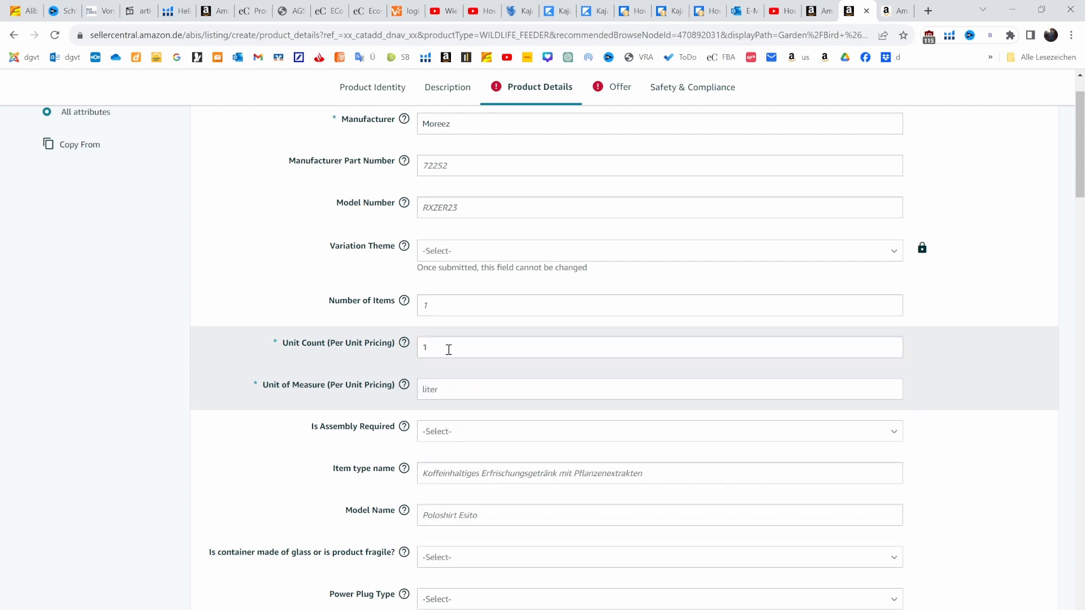
click(456, 390)
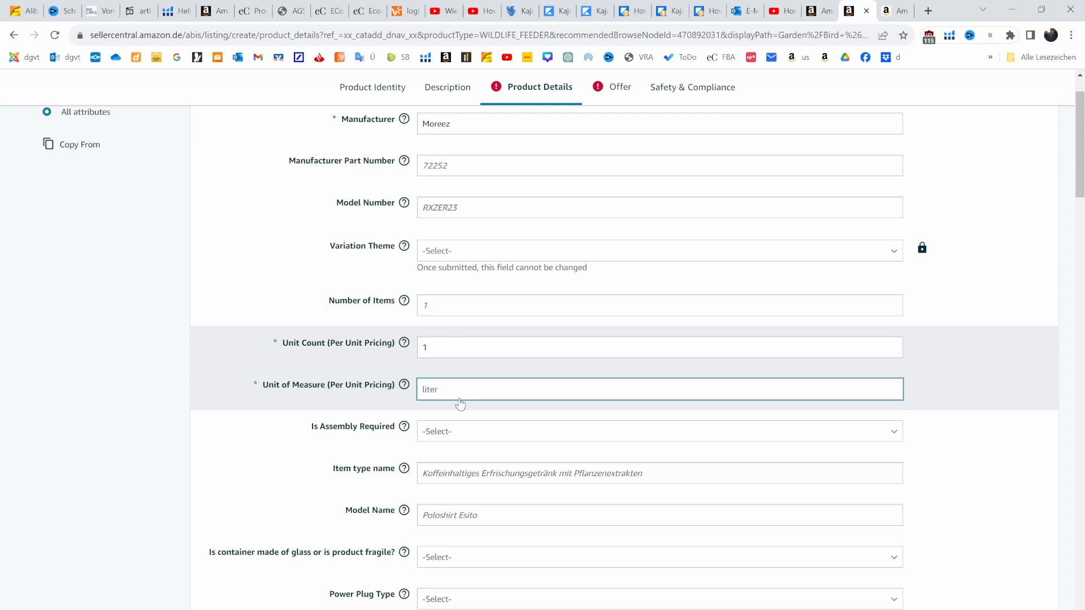
click(444, 377)
click(433, 393)
click(465, 524)
Step: Set the Is Product Expirable attribute to Nein
drag(1079, 114, 1070, 208)
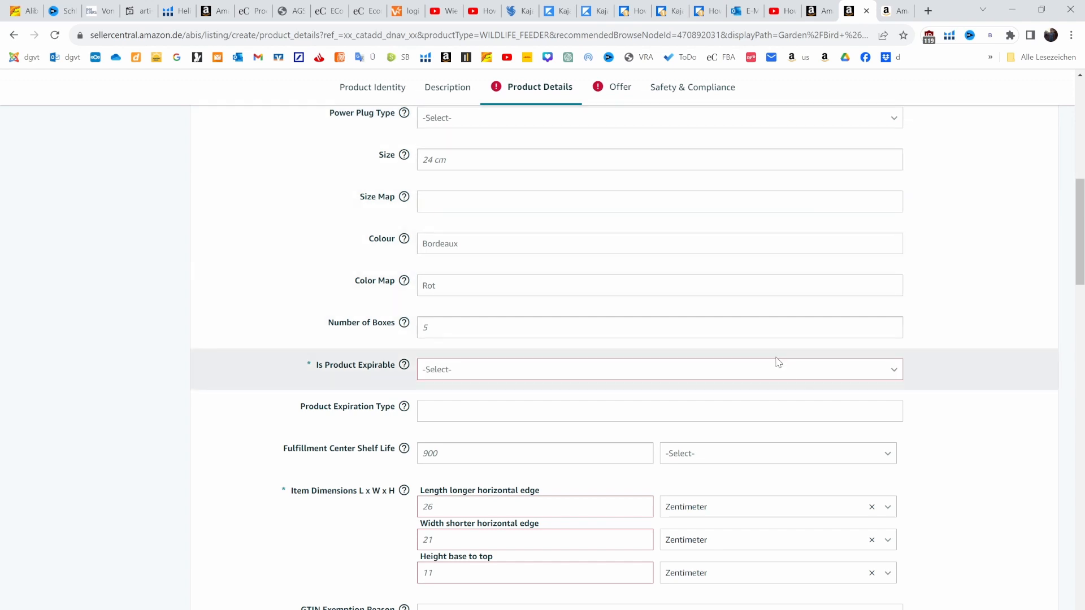
click(766, 376)
click(645, 414)
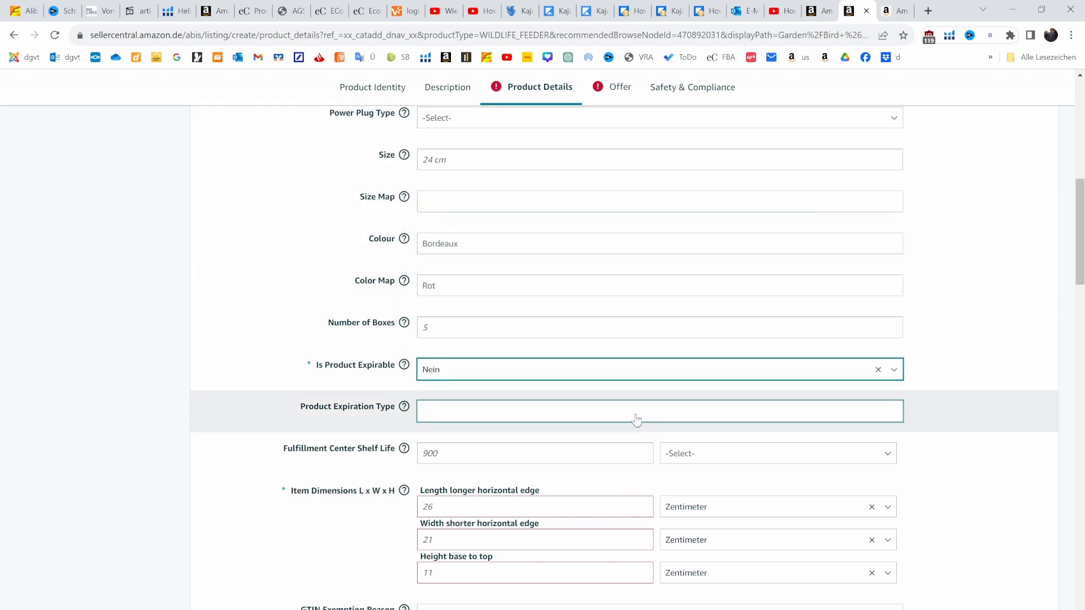
Step: Go to the Offer section and set the bird feeder's price to 90 euros
scroll(635, 428, down, 1)
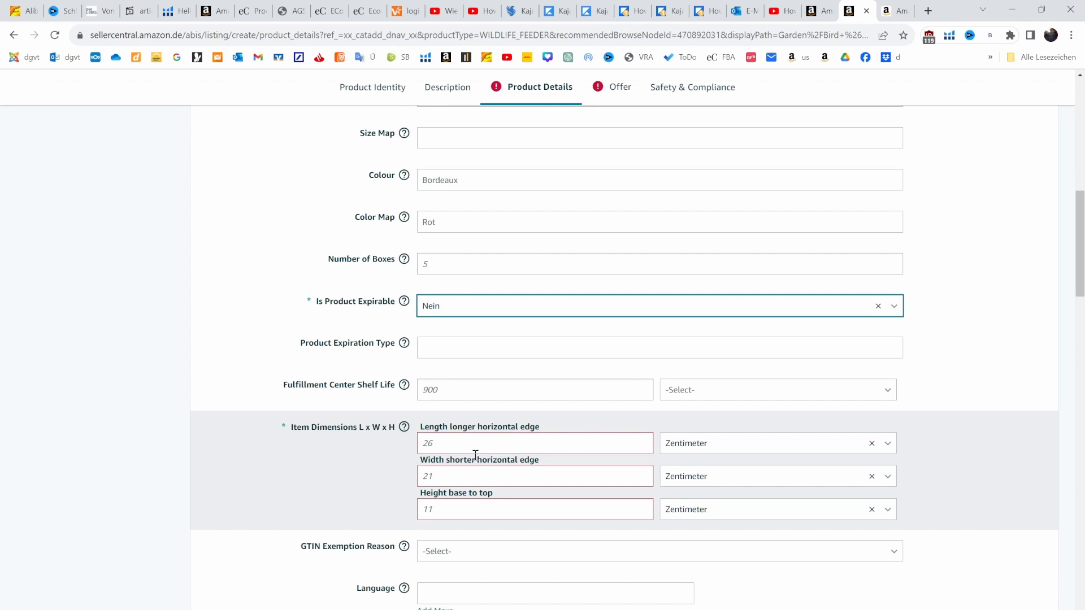
scroll(467, 446, down, 12)
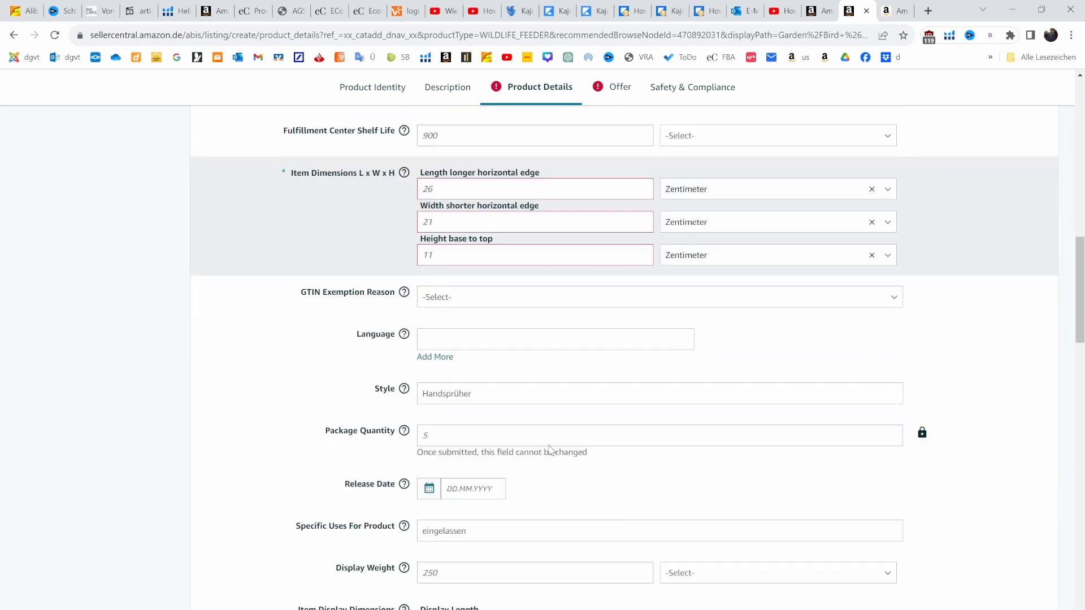
drag(1080, 382, 1032, 72)
click(619, 88)
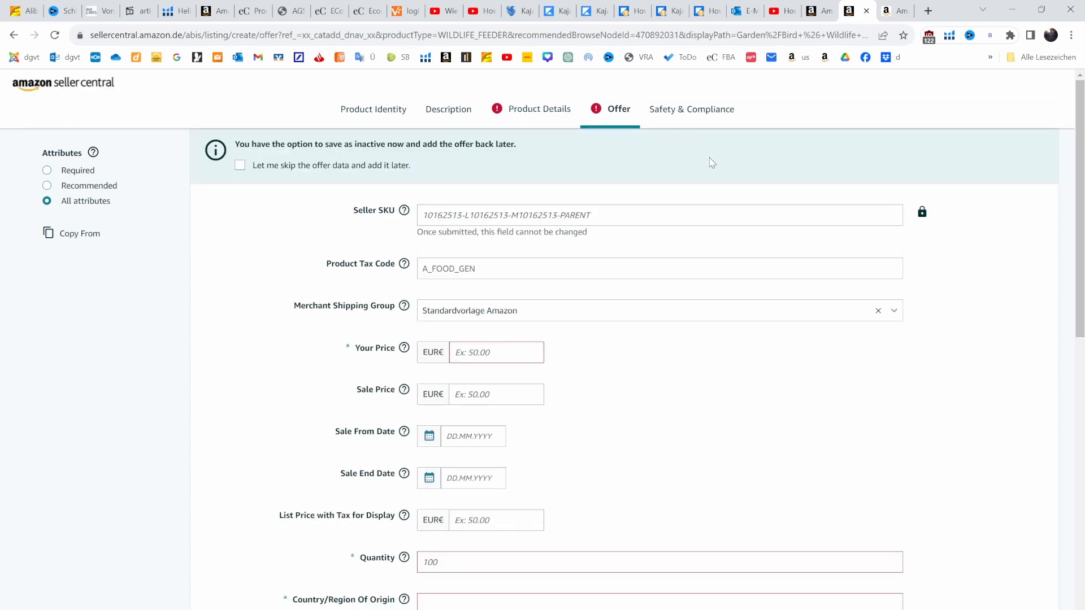
click(493, 357)
text(90)
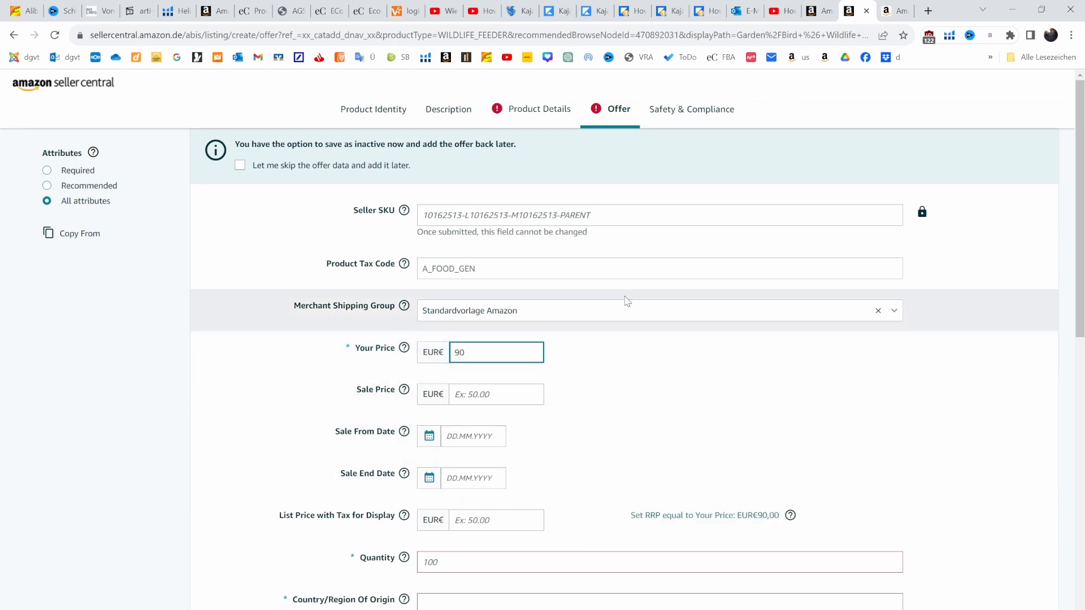
click(1074, 169)
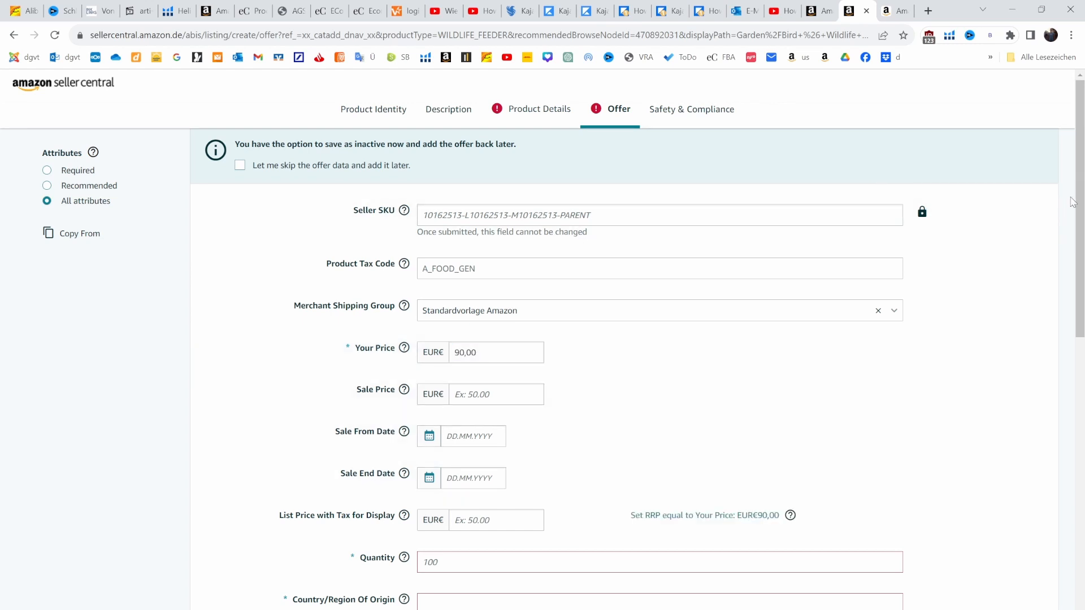
Step: Set the fulfilment channel so that Amazon dispatches the item and provides customer service
scroll(1074, 203, down, 1)
mouse_move(405, 553)
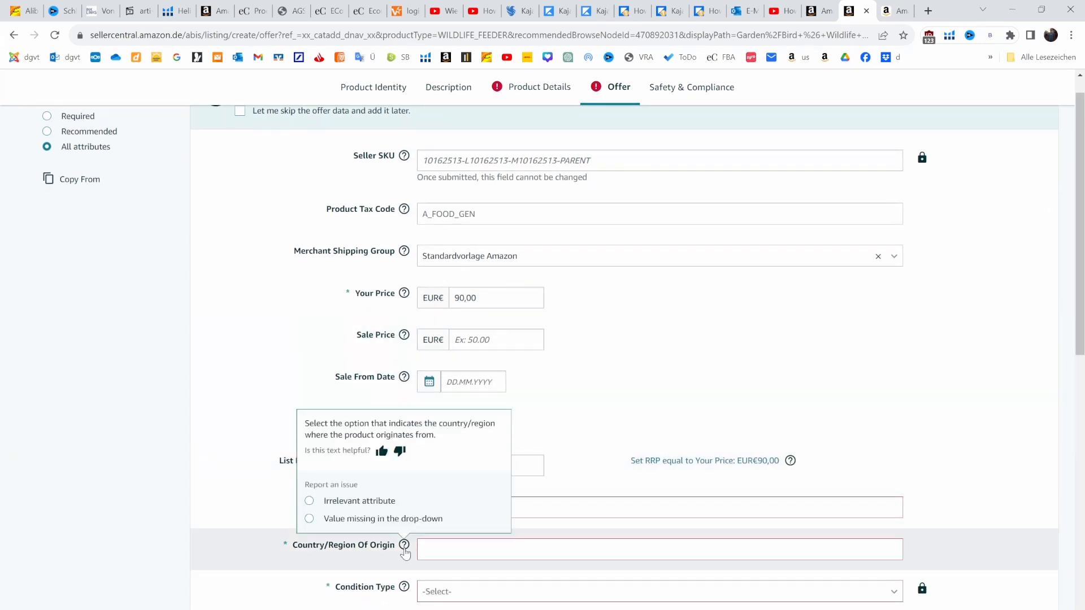
drag(1078, 160, 1078, 423)
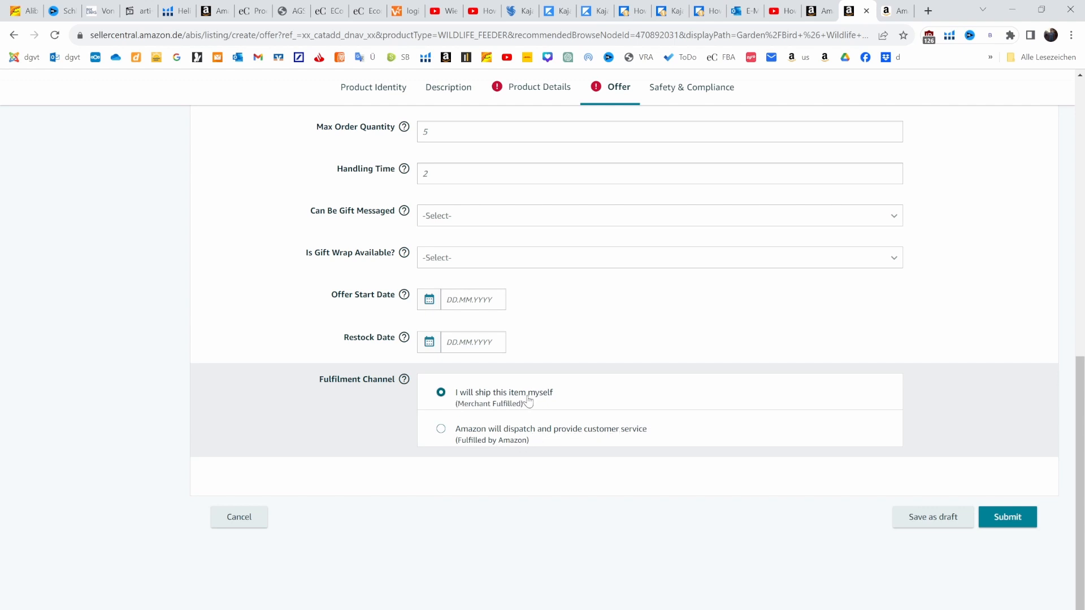
click(445, 440)
Step: Set the offer's country of origin to China and its condition type to Neu
drag(1079, 396, 1078, 373)
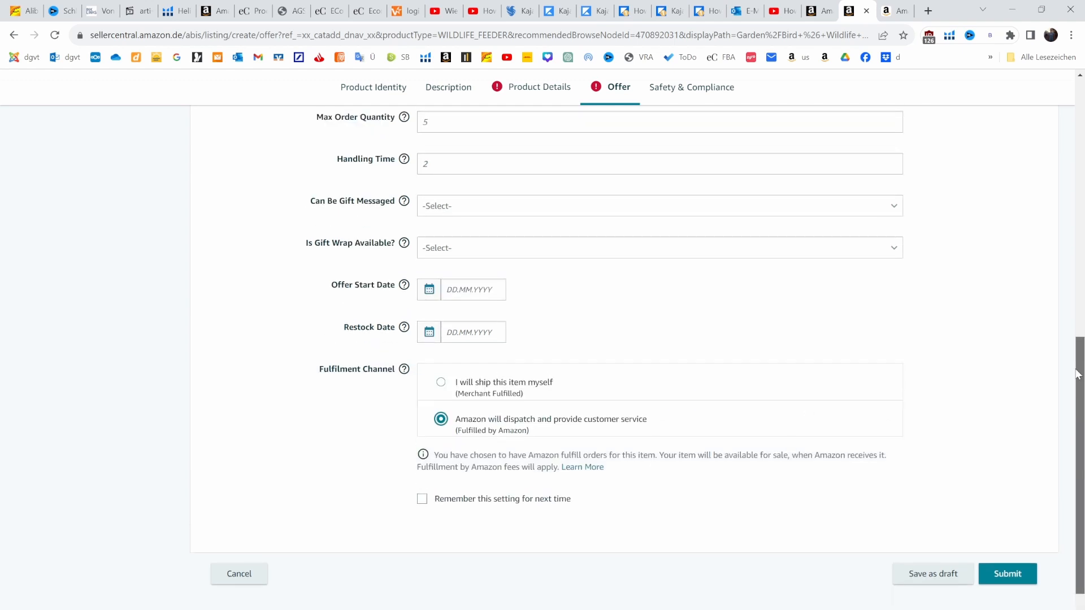
scroll(1079, 375, up, 7)
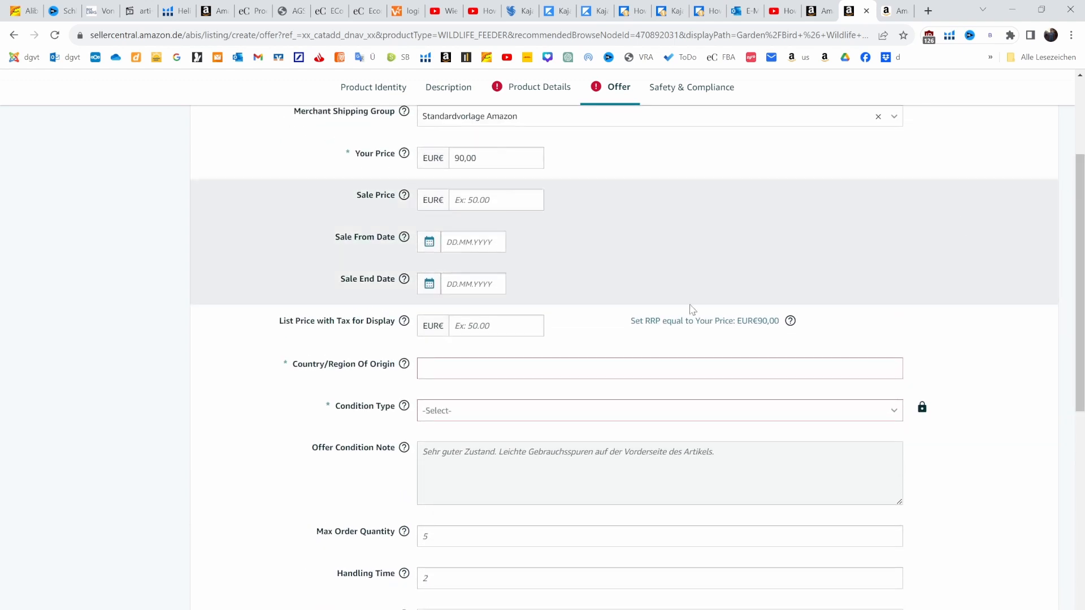
click(449, 374)
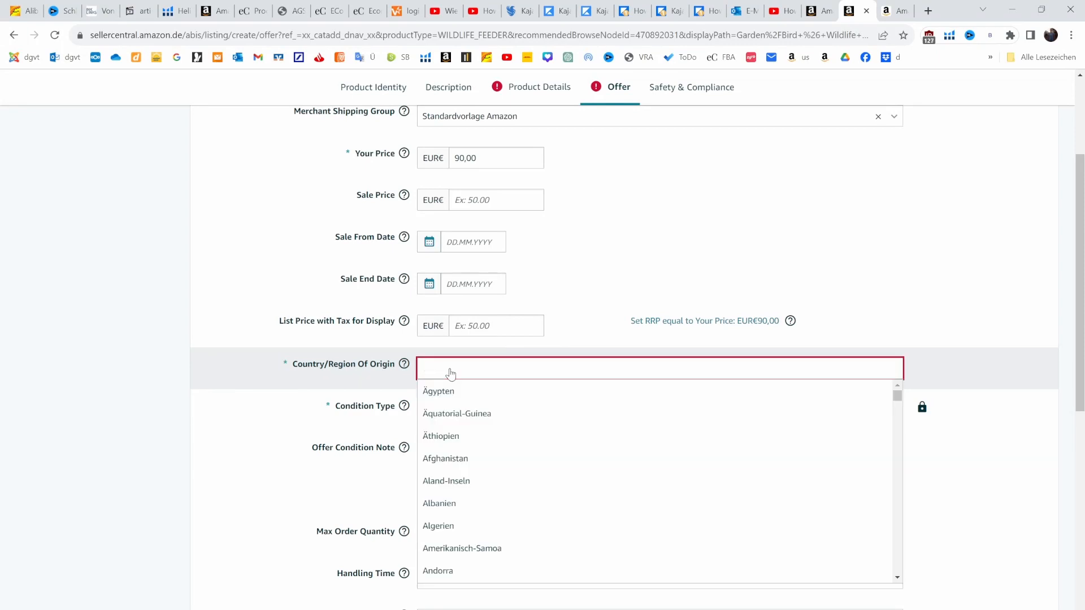
text(China)
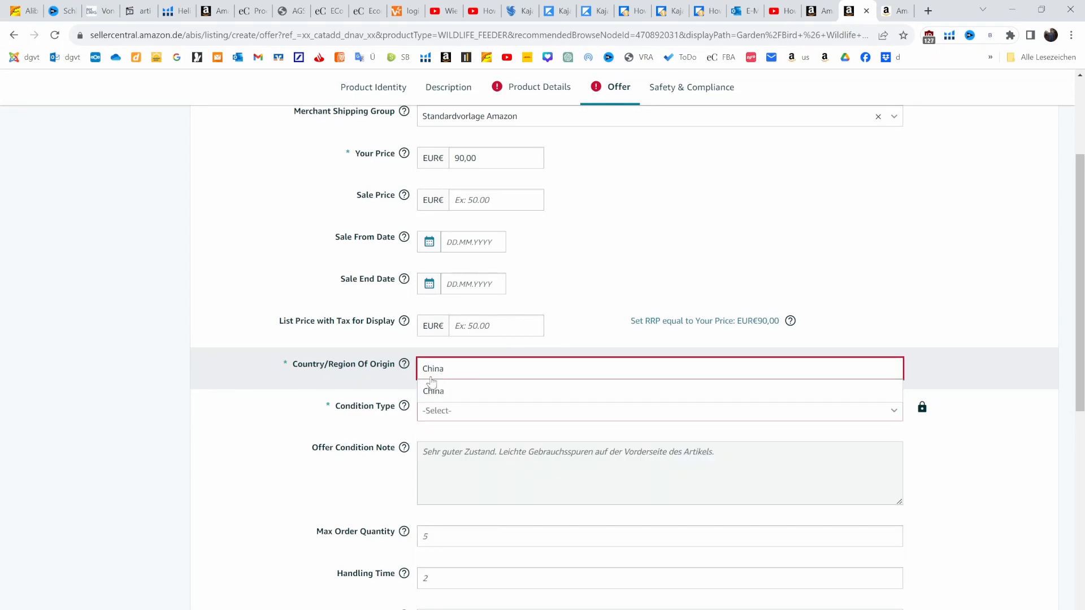
click(474, 393)
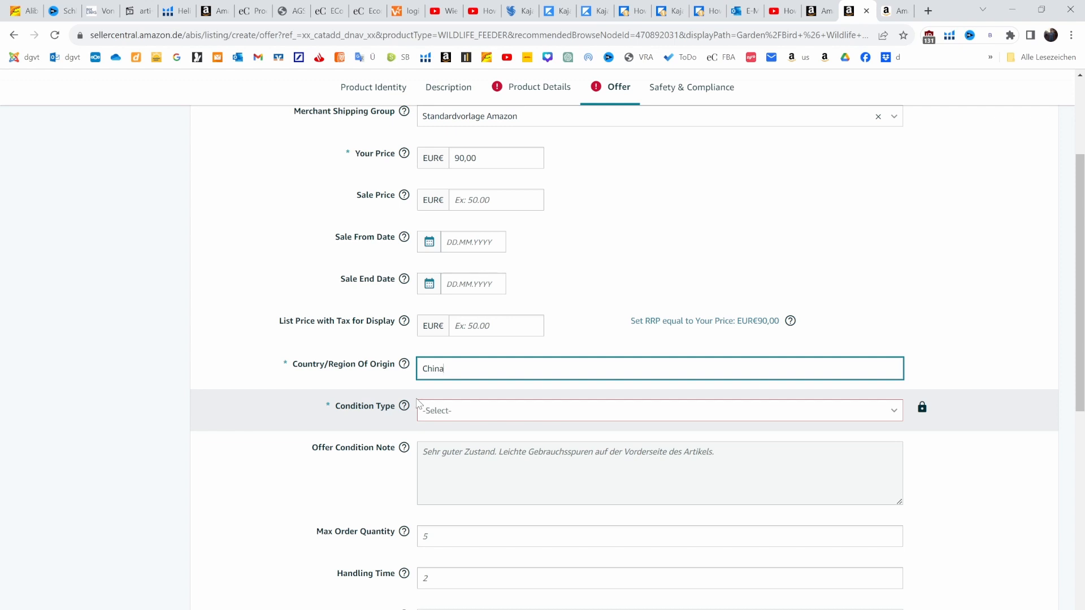
click(443, 411)
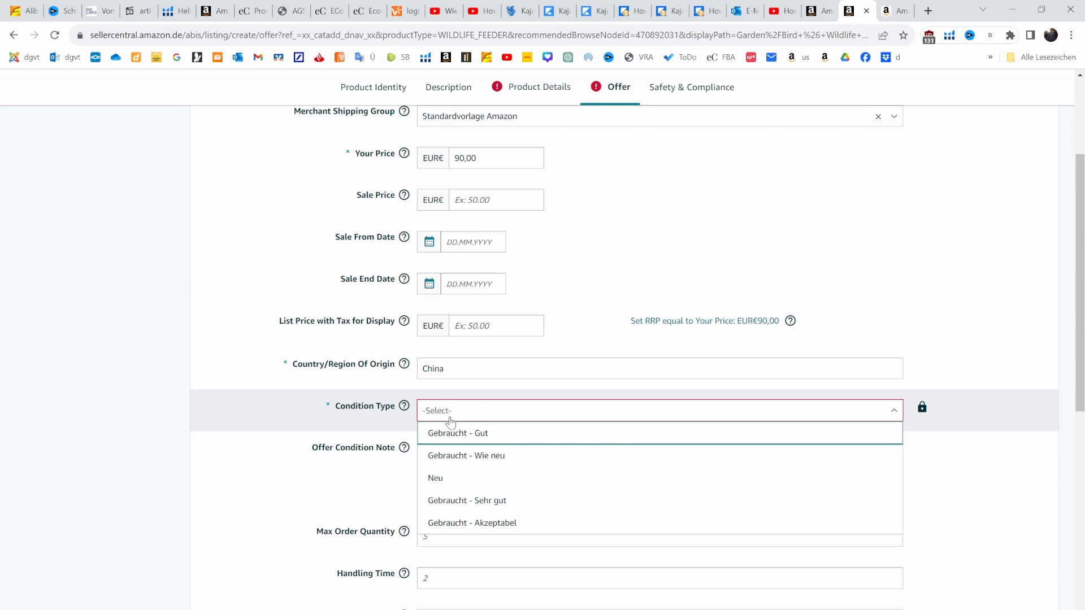
click(449, 478)
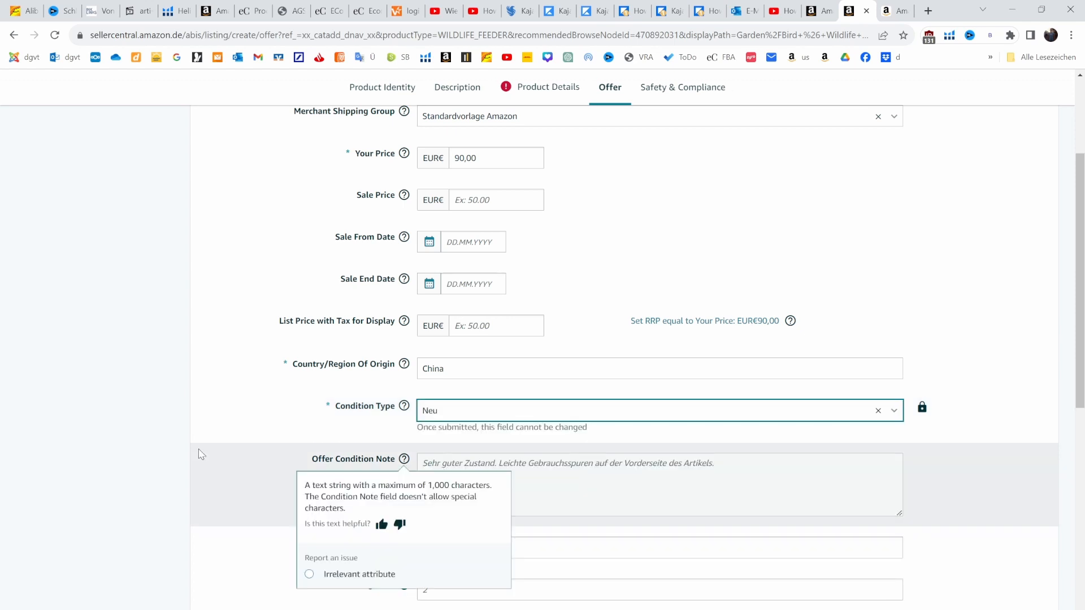
Step: Go to the Safety & Compliance section and look through its battery and safety attributes
scroll(127, 434, down, 1)
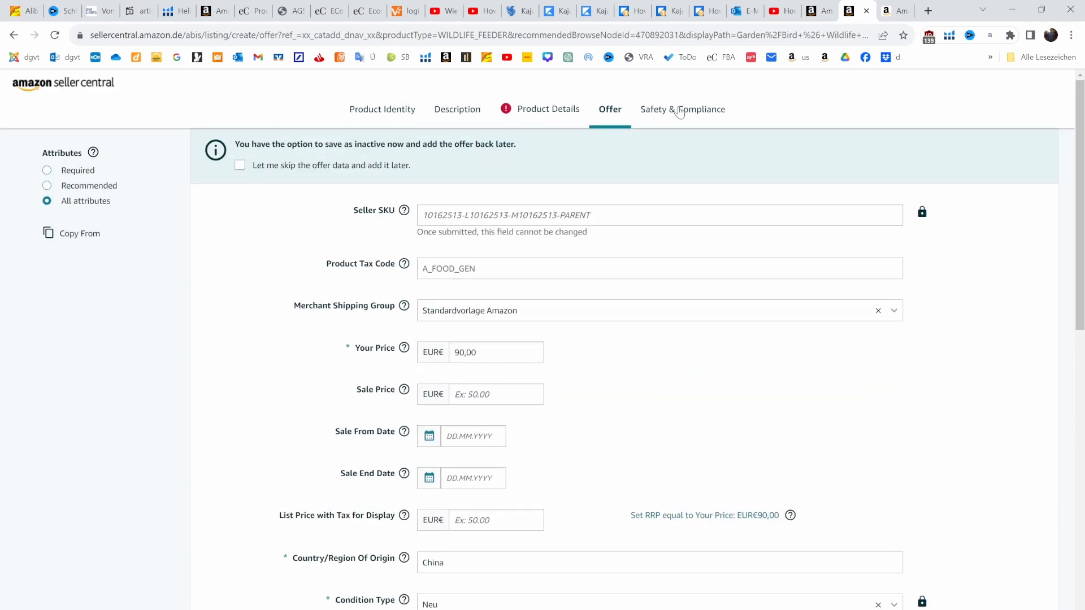
click(679, 111)
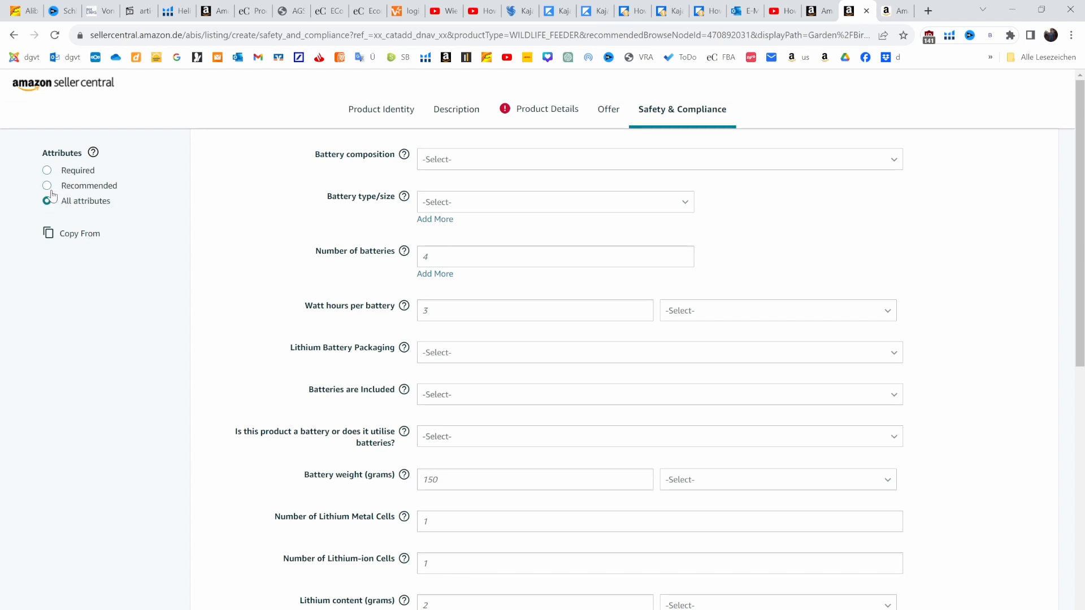
drag(1081, 96, 1056, 322)
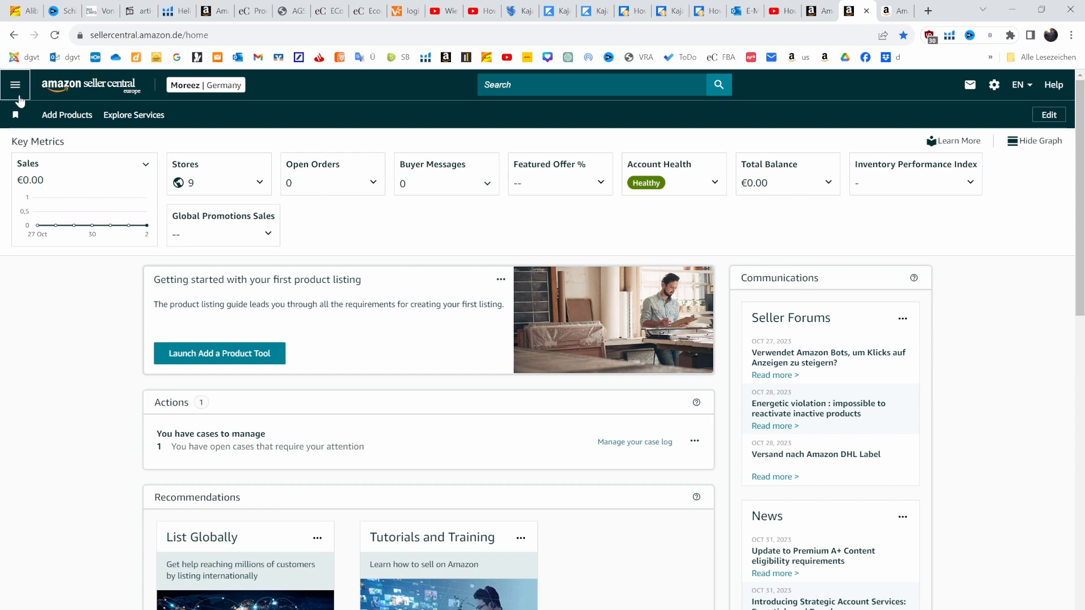
Step: Open the Manage All Inventory page to view the existing listings
click(16, 85)
mouse_move(42, 132)
mouse_move(96, 152)
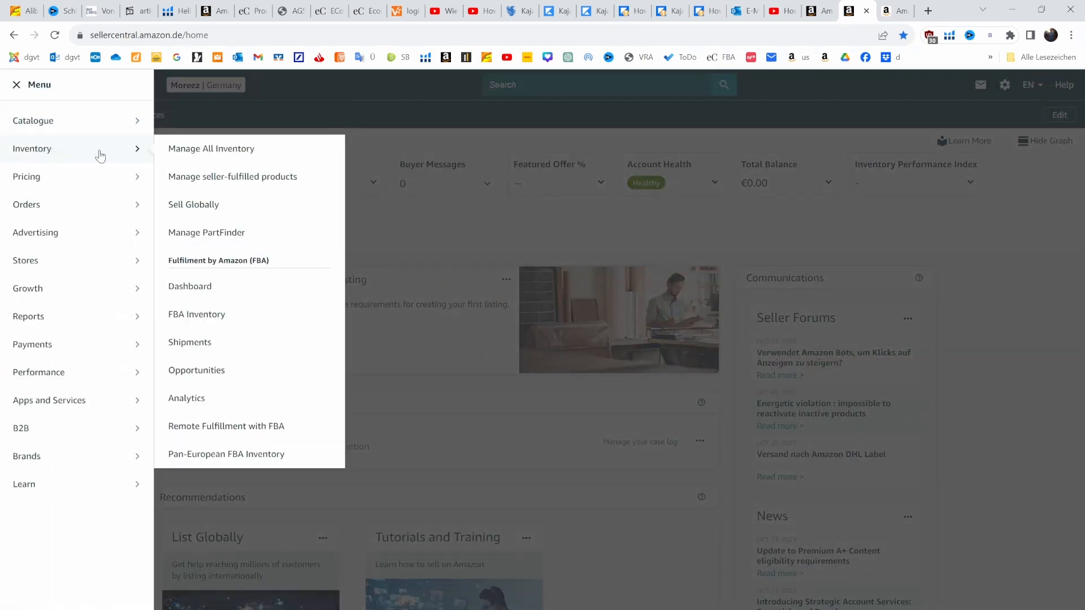
click(209, 148)
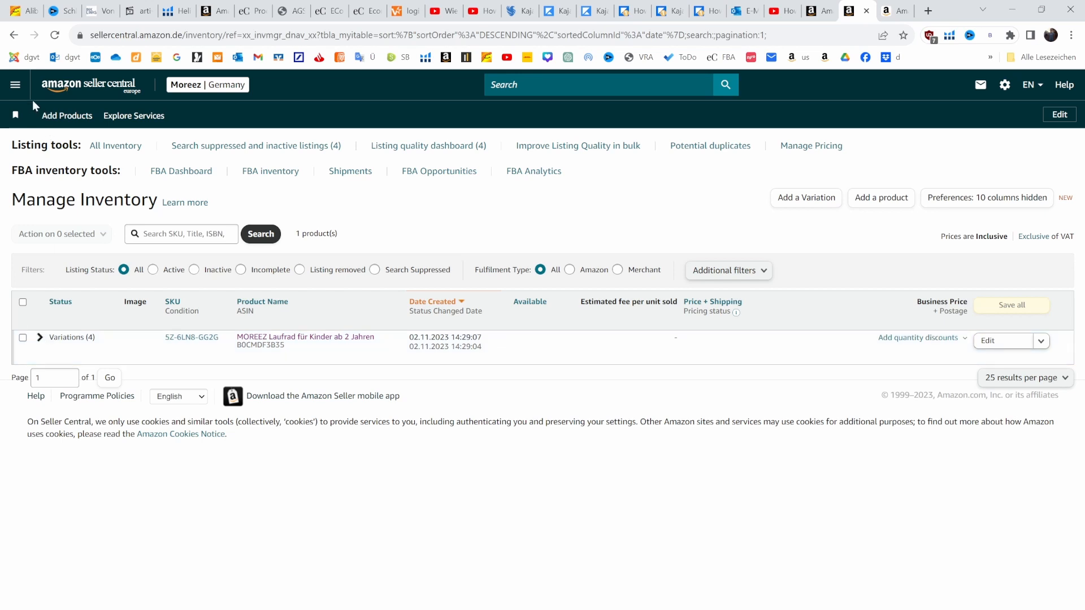
Step: Go to Add Products and start a listing for a product not sold on Amazon
click(15, 86)
mouse_move(71, 122)
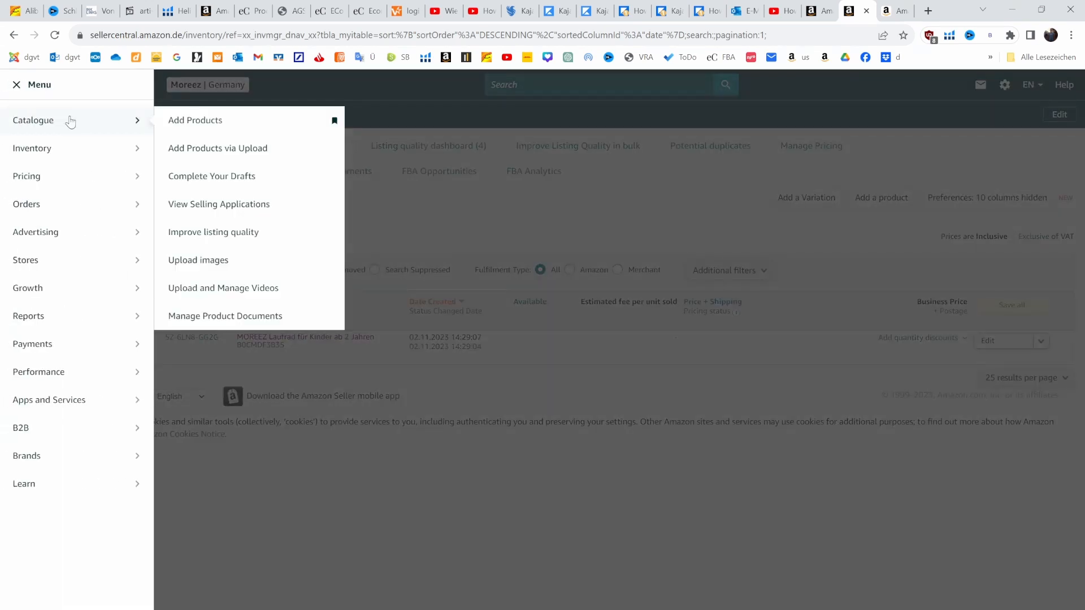
click(180, 120)
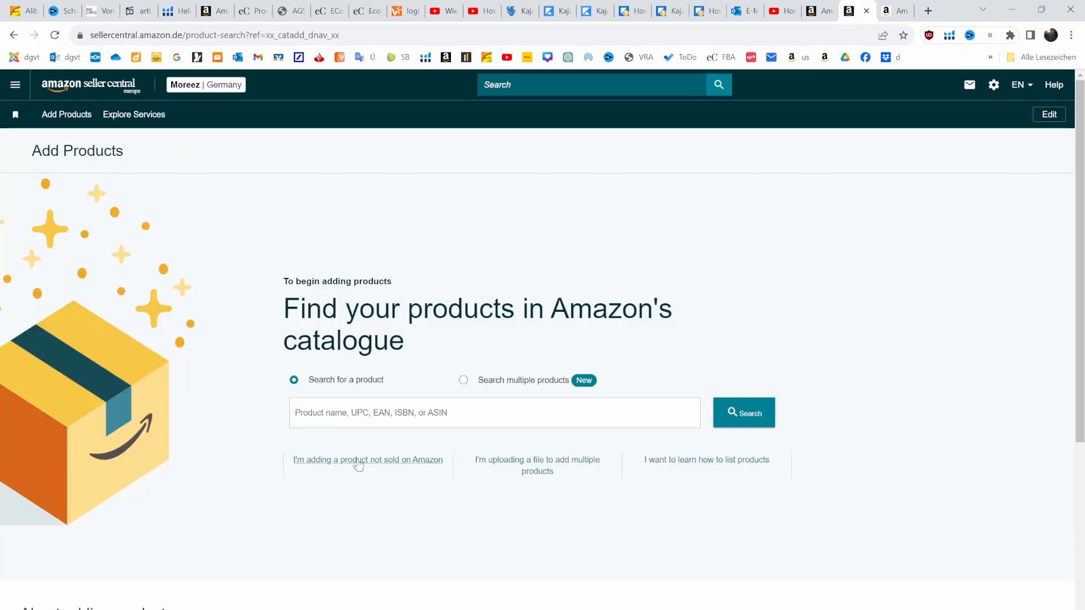
click(357, 463)
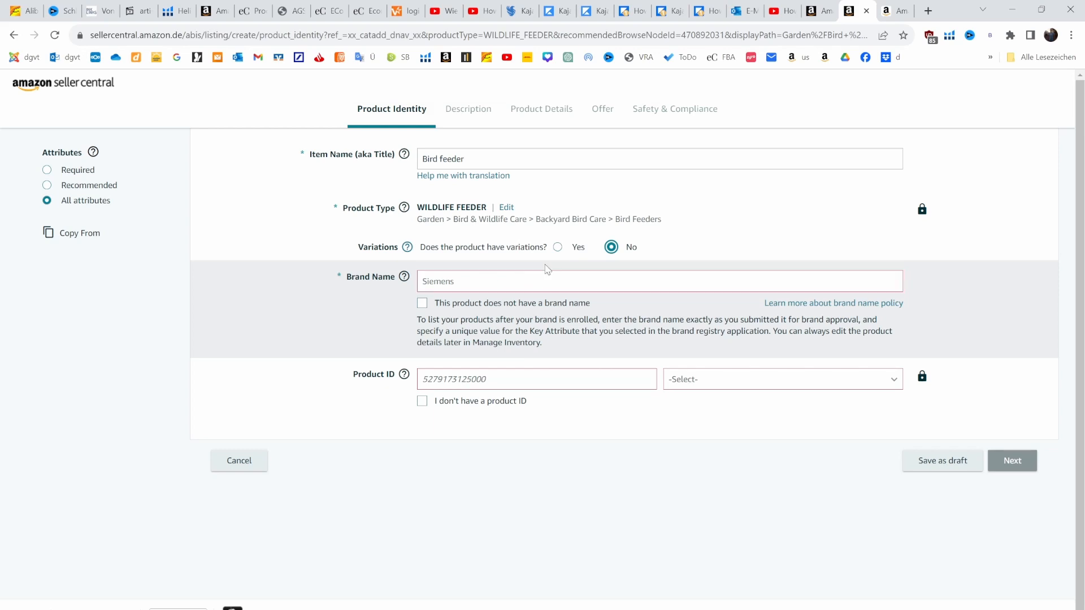
Step: Declare that the bird feeder has variations and choose Colour as the attribute that differs between variants
click(557, 247)
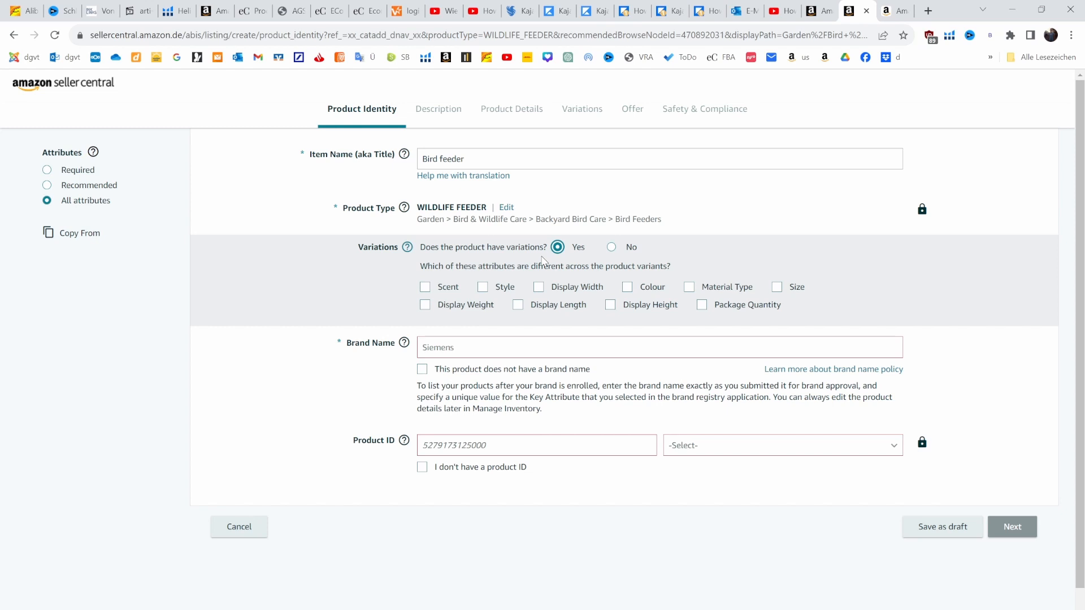
click(627, 289)
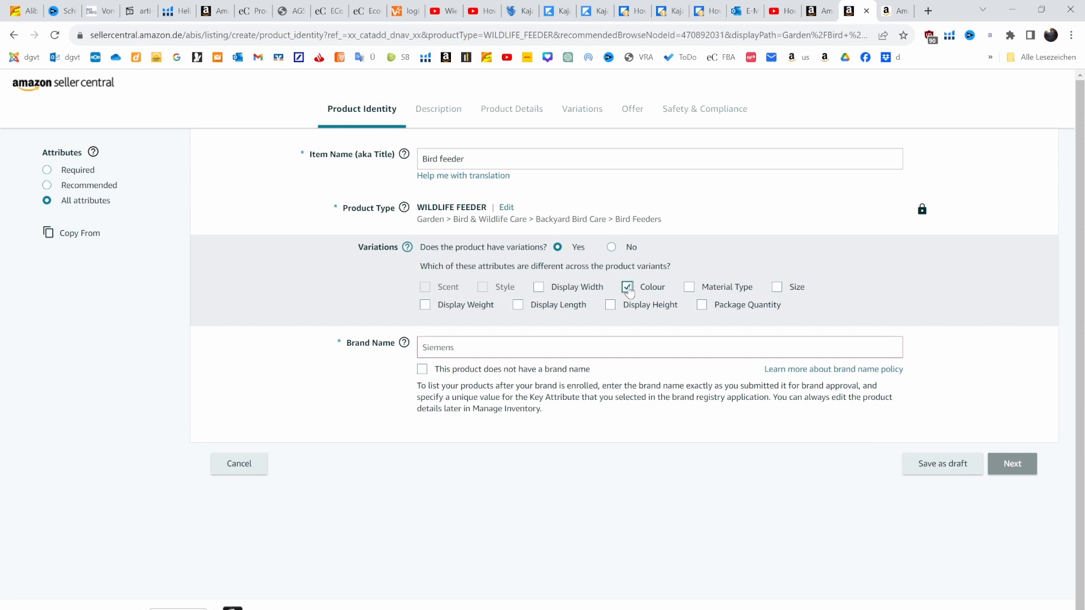
click(628, 289)
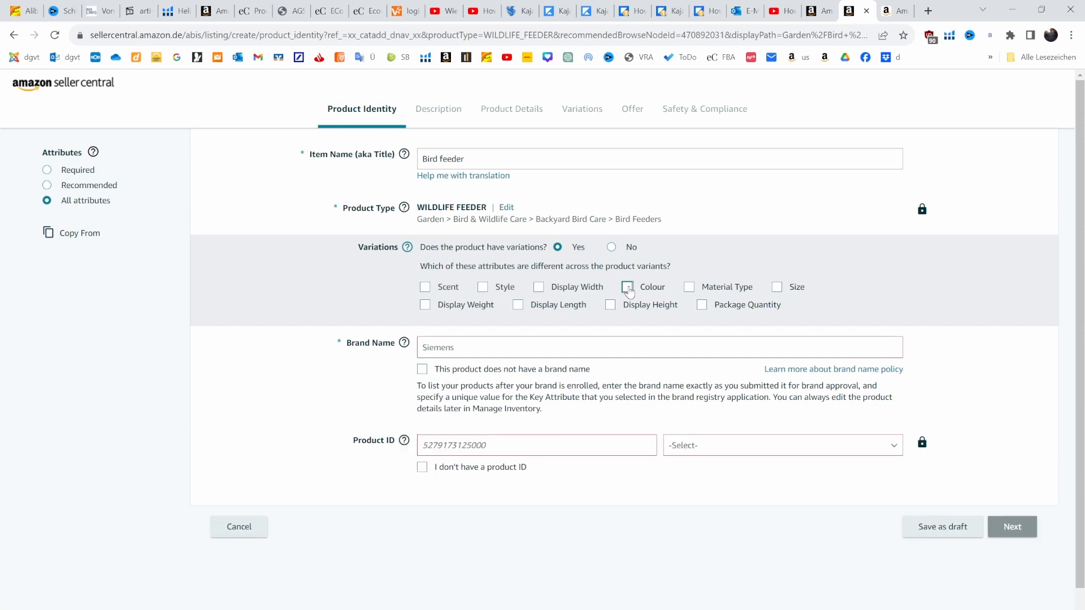
click(628, 290)
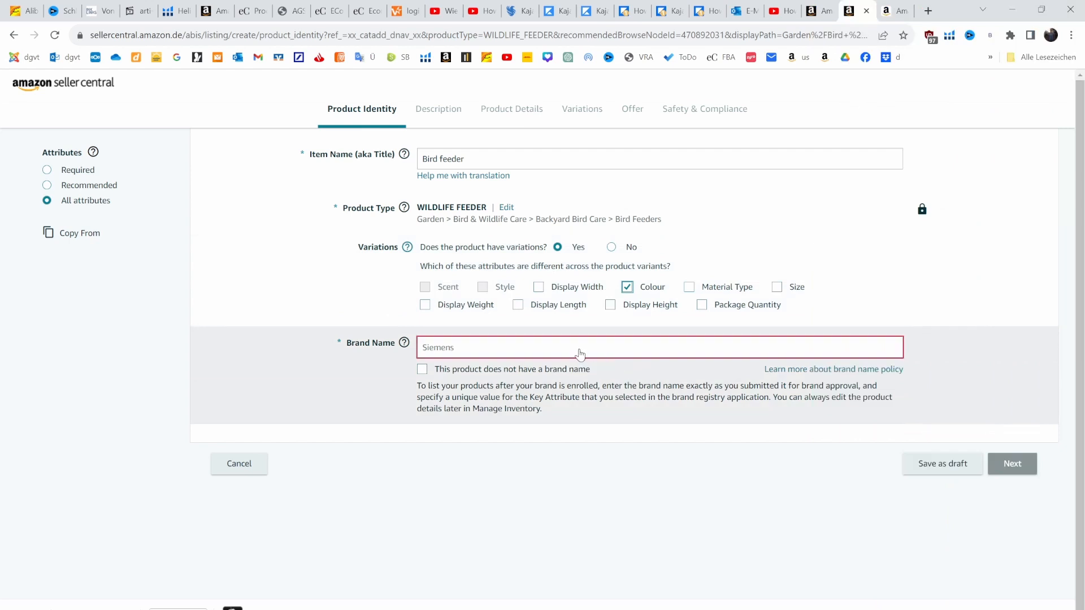
Step: Enter MOREEZ as the brand name and continue to the Description section
click(579, 354)
click(577, 369)
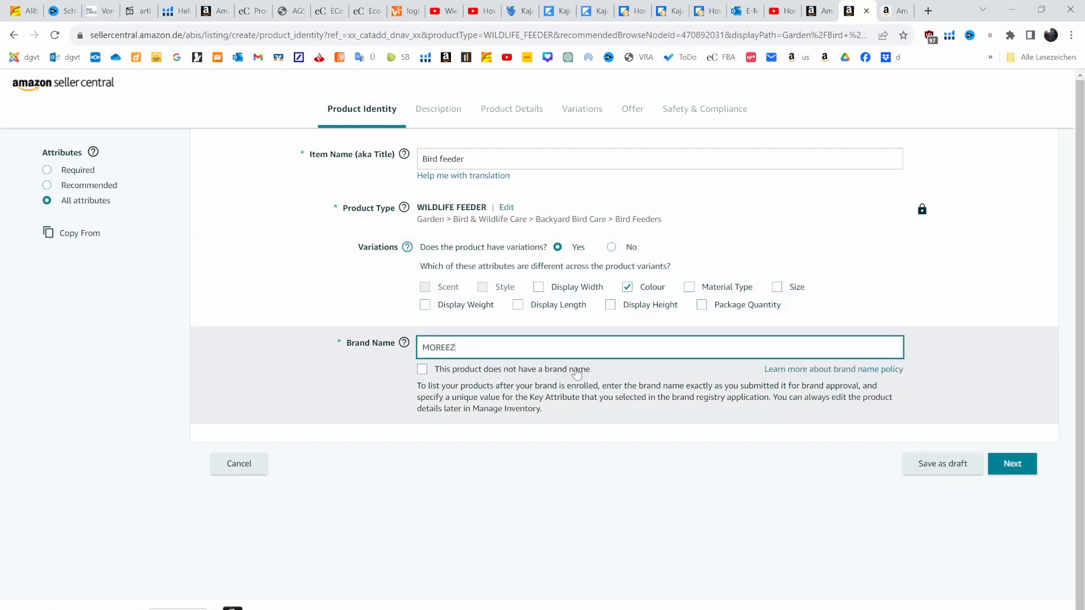
click(1025, 469)
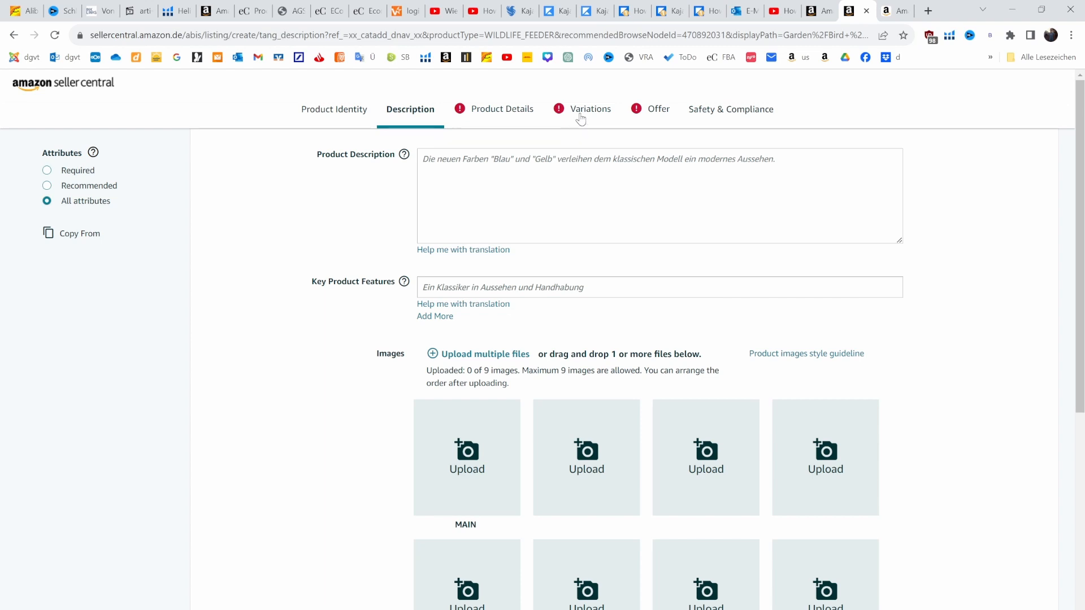
Step: Go to the Variations section and add Schwarz and Braun as the colour variants
click(585, 117)
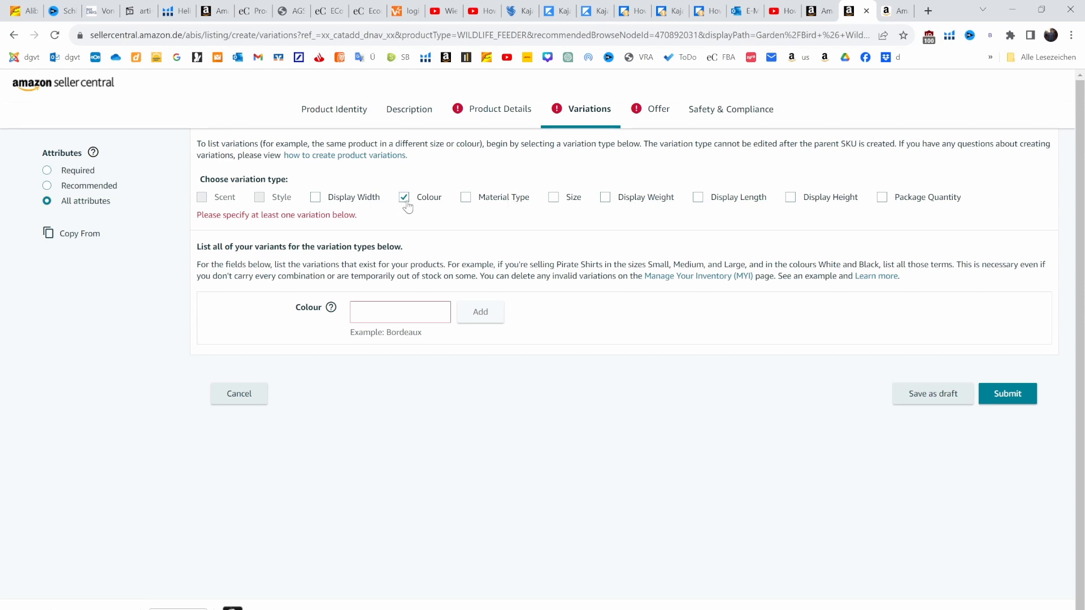
click(357, 313)
click(366, 316)
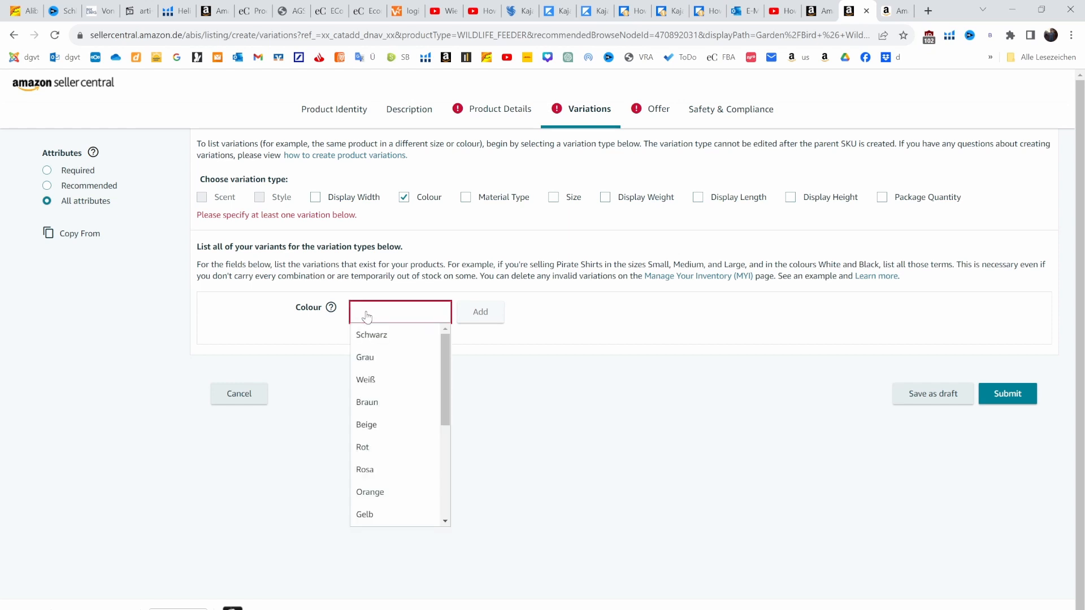
click(365, 335)
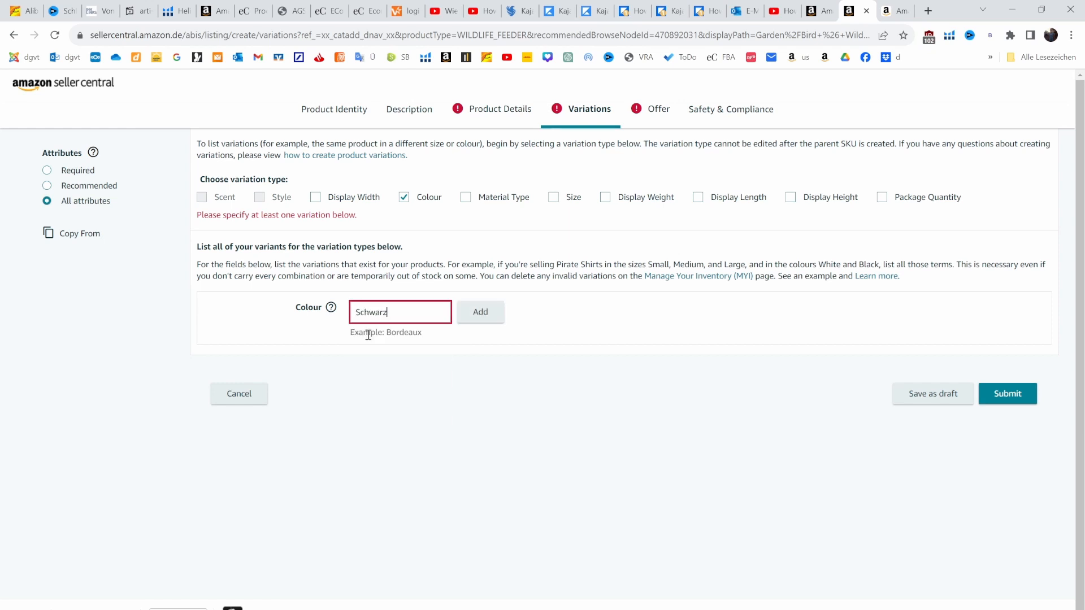
click(474, 321)
click(421, 306)
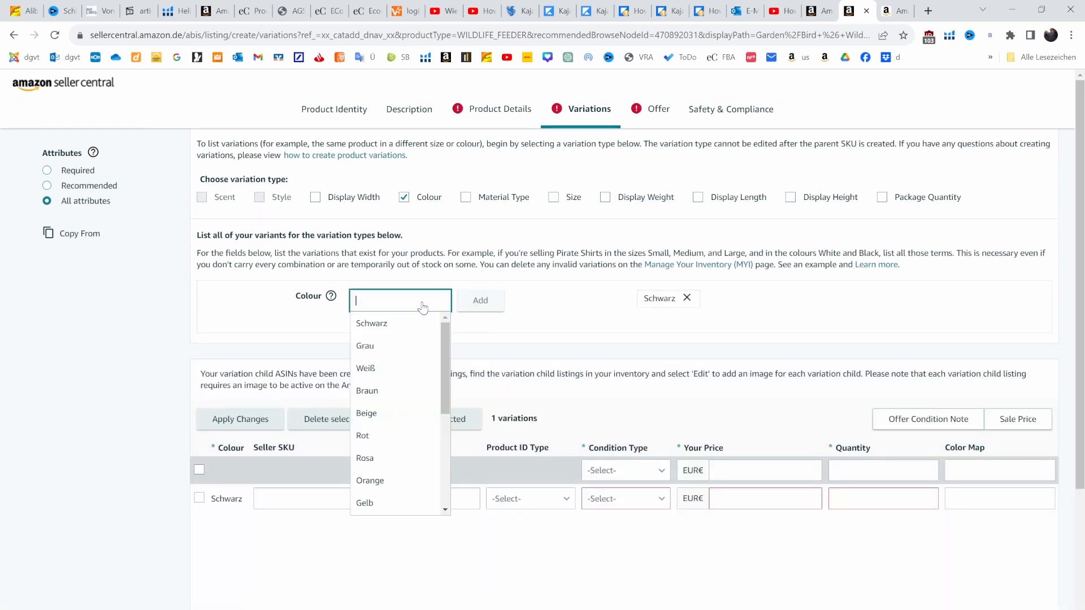
click(390, 391)
click(480, 300)
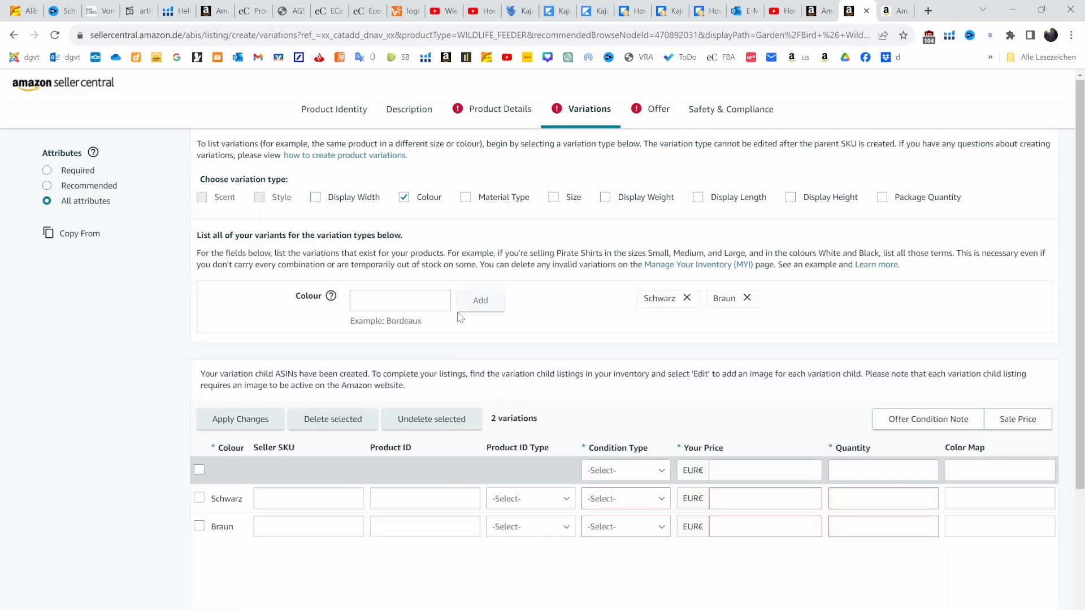
Step: Choose EAN as the product ID type and Neu as the condition for the Schwarz variant
scroll(366, 389, down, 2)
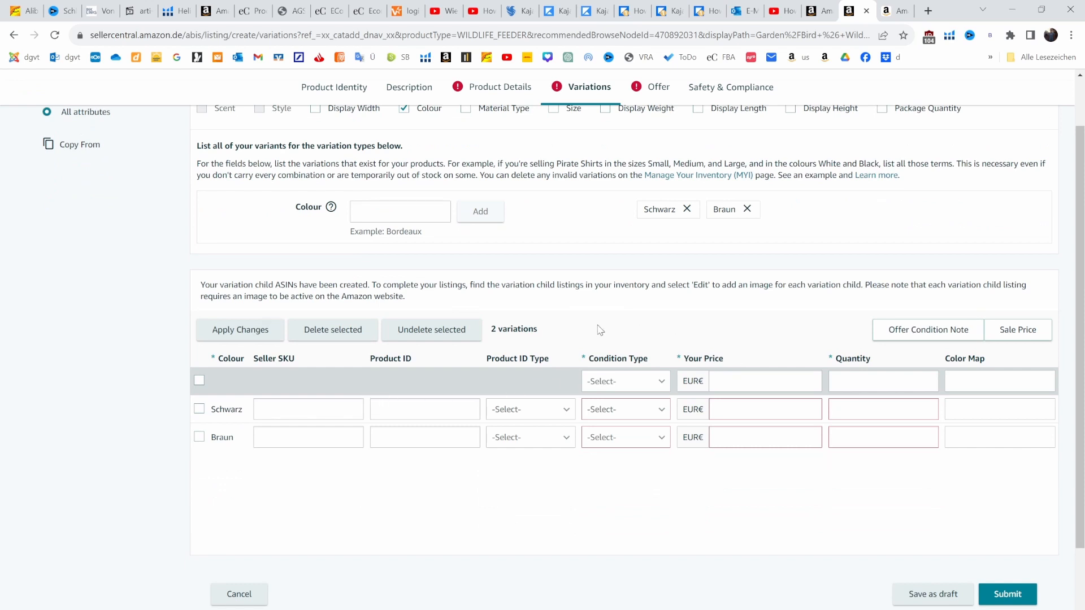
click(759, 379)
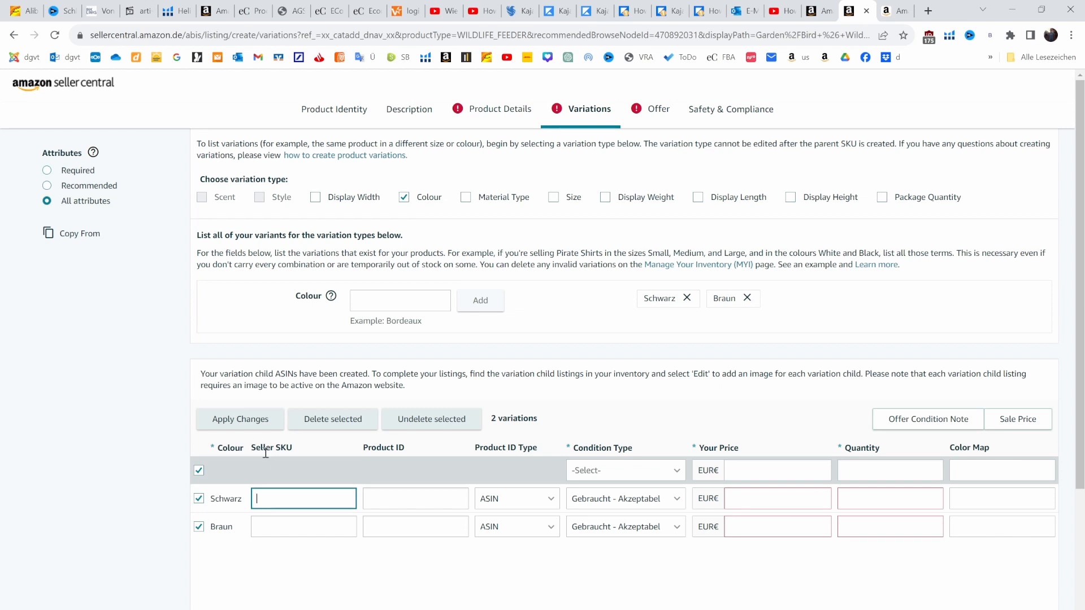
click(407, 500)
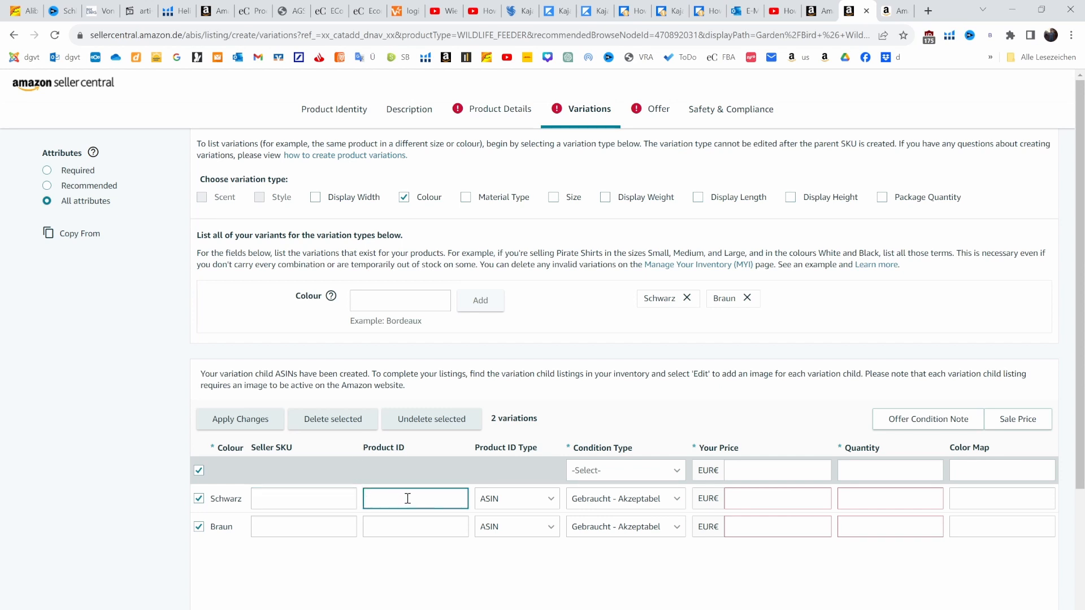
click(538, 504)
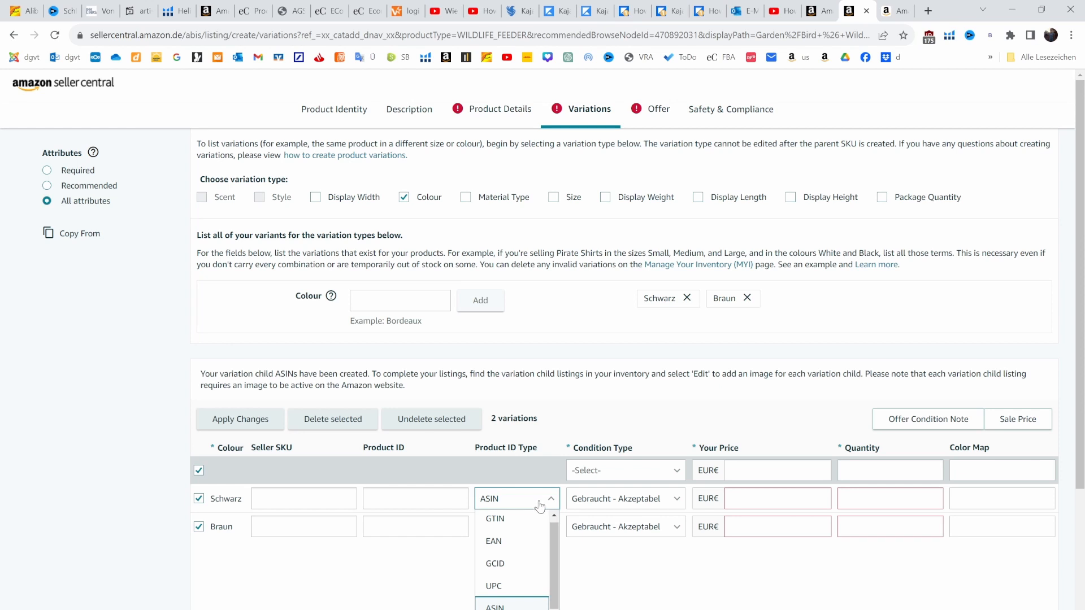
click(516, 537)
click(622, 499)
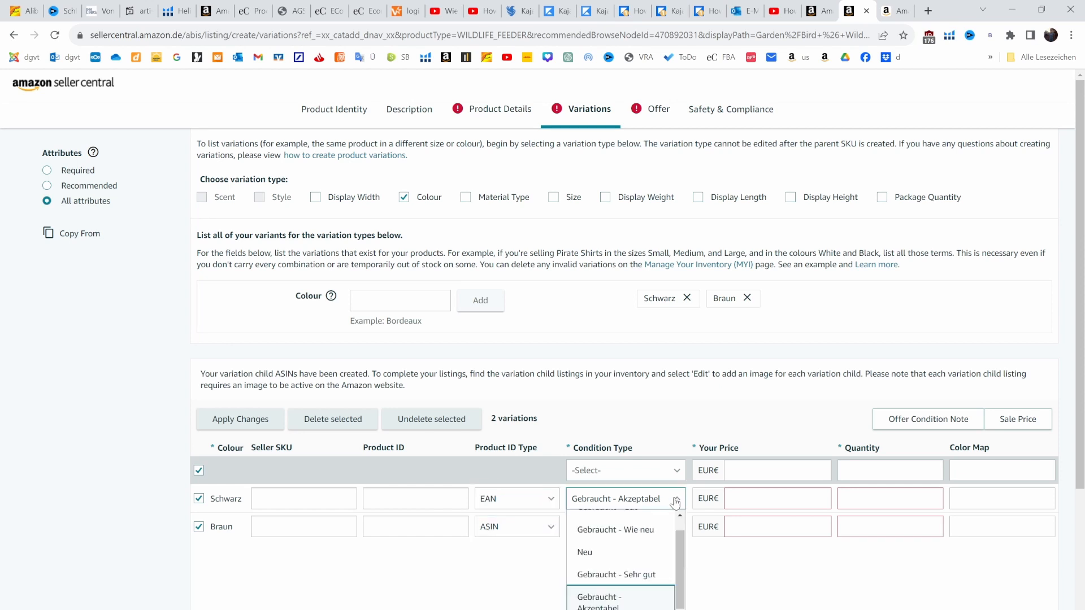
click(622, 554)
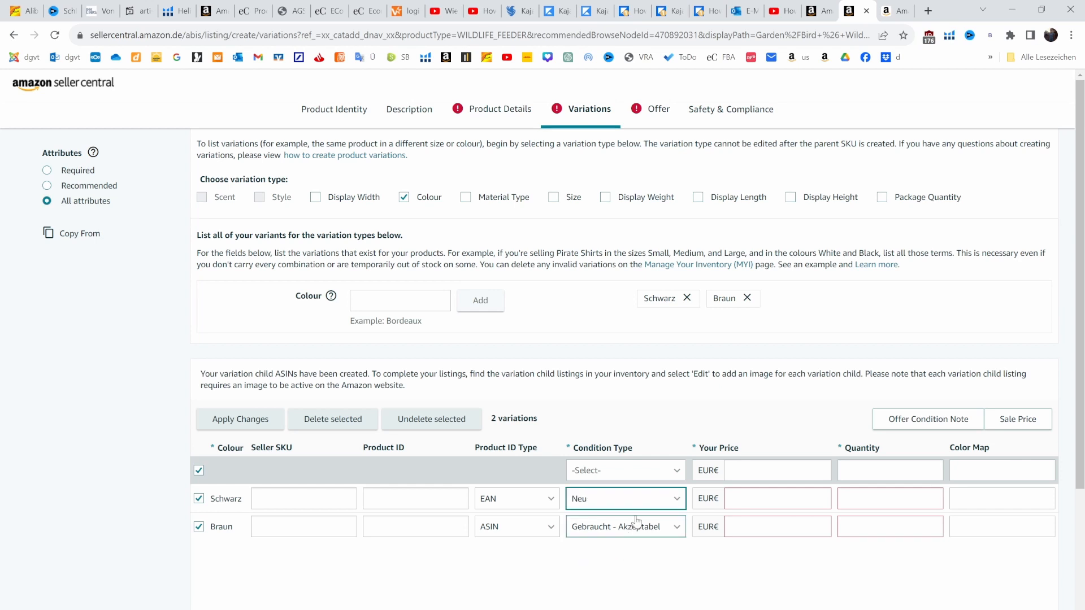
Step: Set the Schwarz variant's price to 50,00 EUR
click(729, 499)
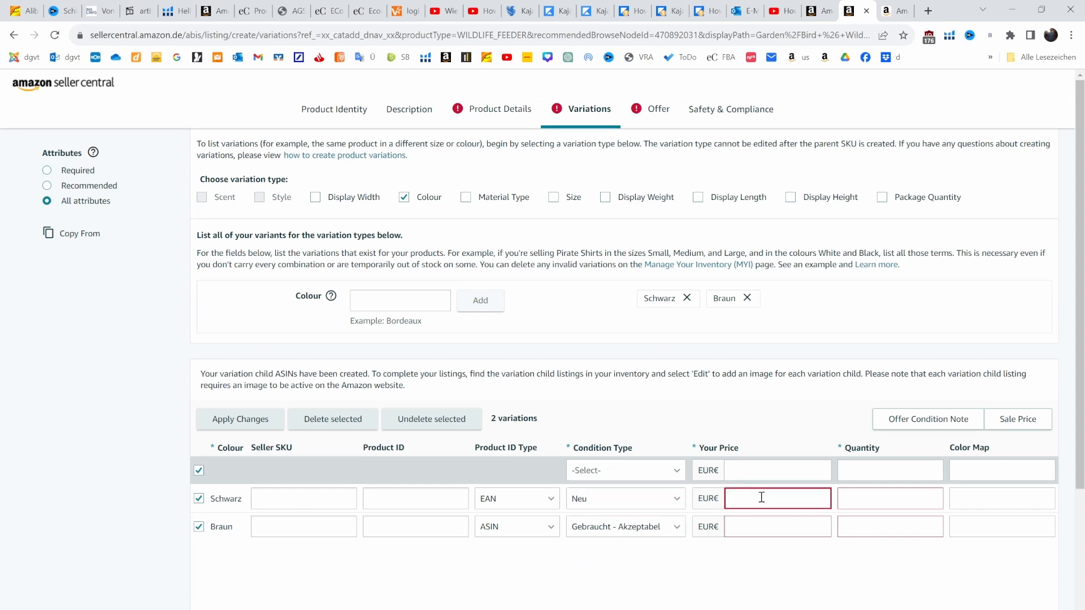
text(50)
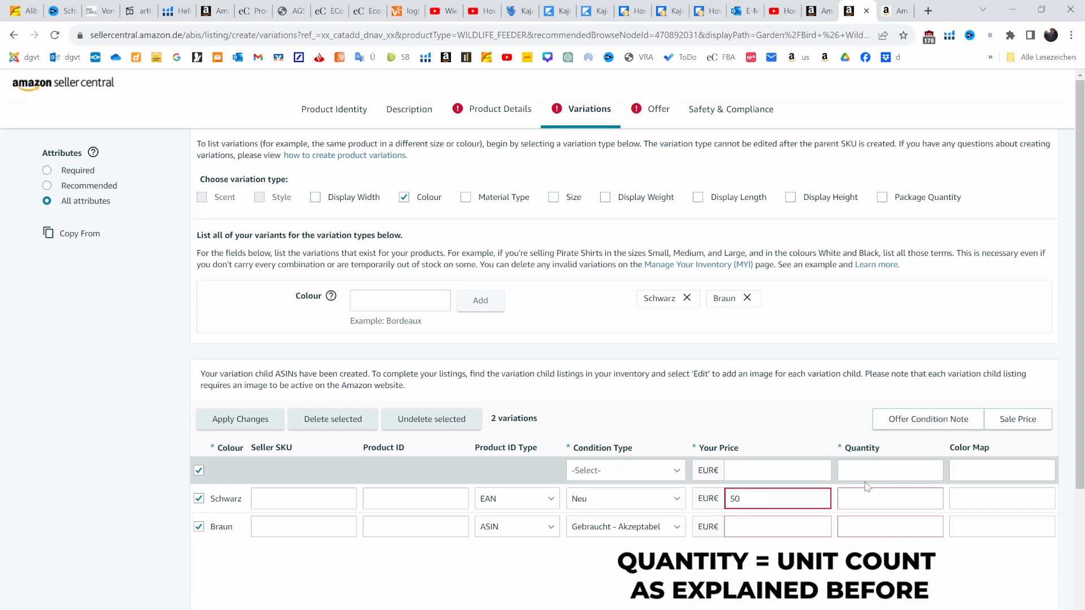
text(,00)
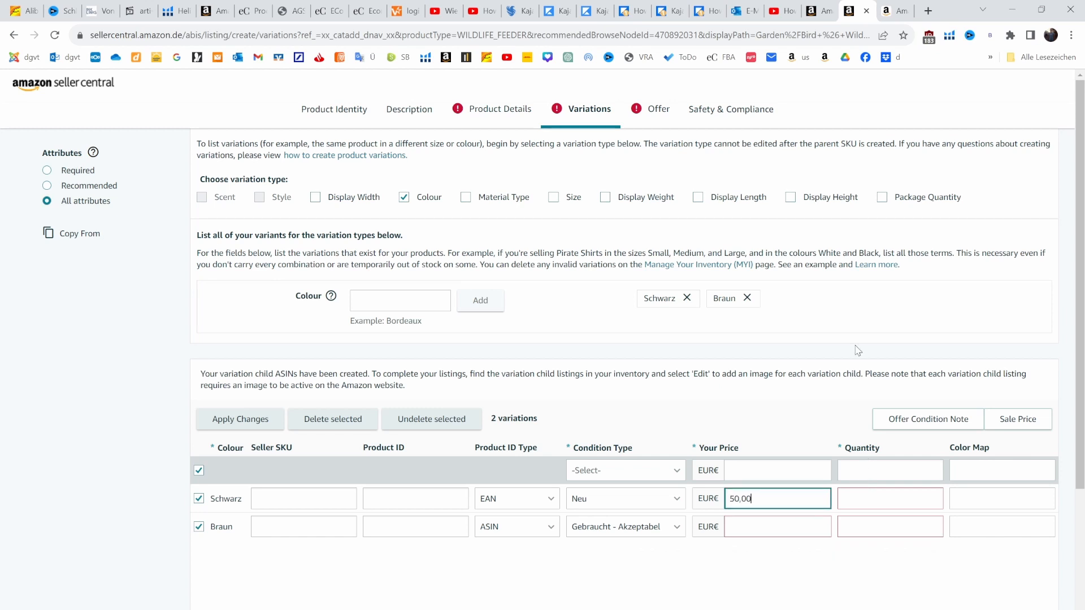
scroll(854, 345, down, 2)
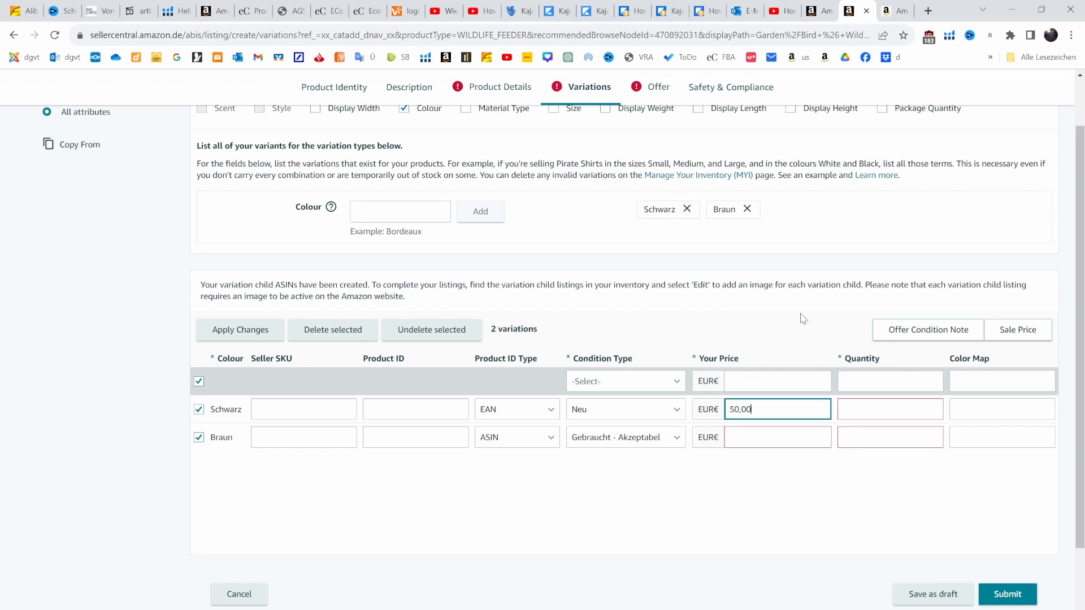
scroll(802, 317, up, 2)
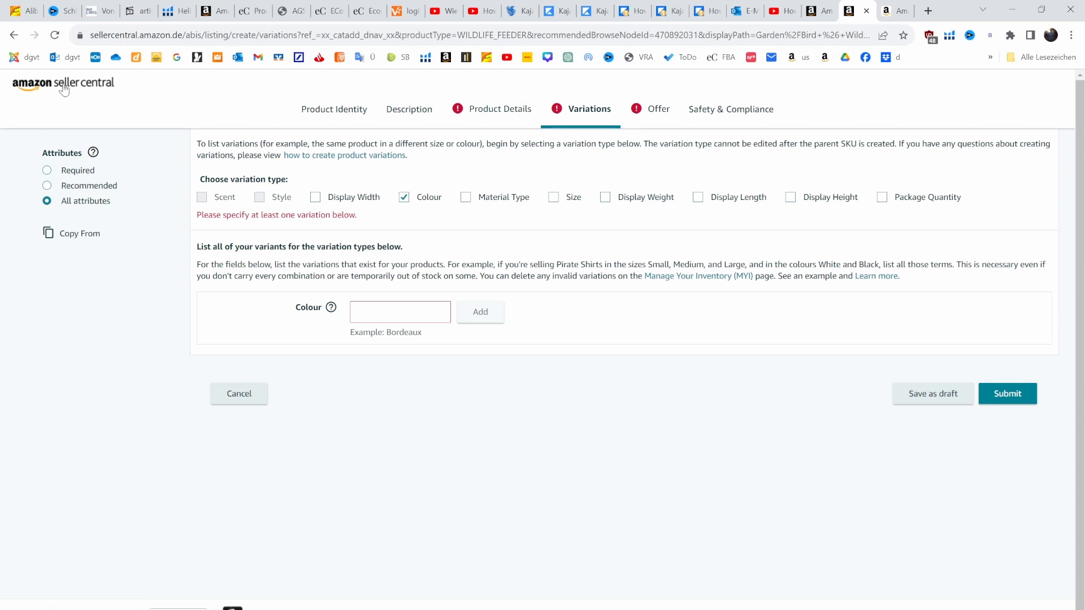
Step: Leave the listing form, go to Manage All Inventory and expand the variations of the MOREEZ Laufrad für Kinder listing
click(124, 100)
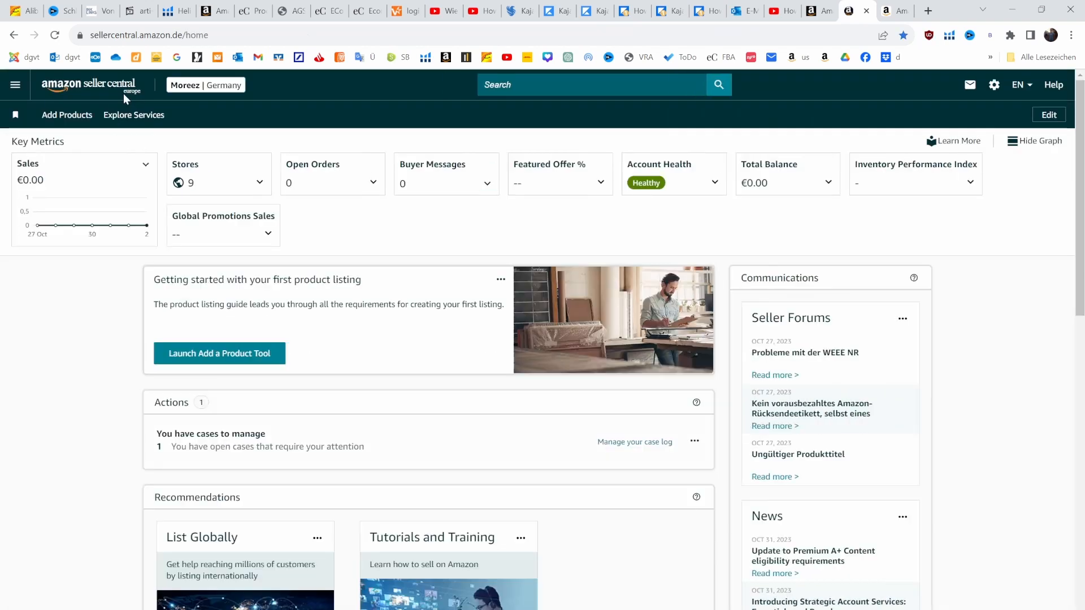
click(16, 87)
mouse_move(44, 161)
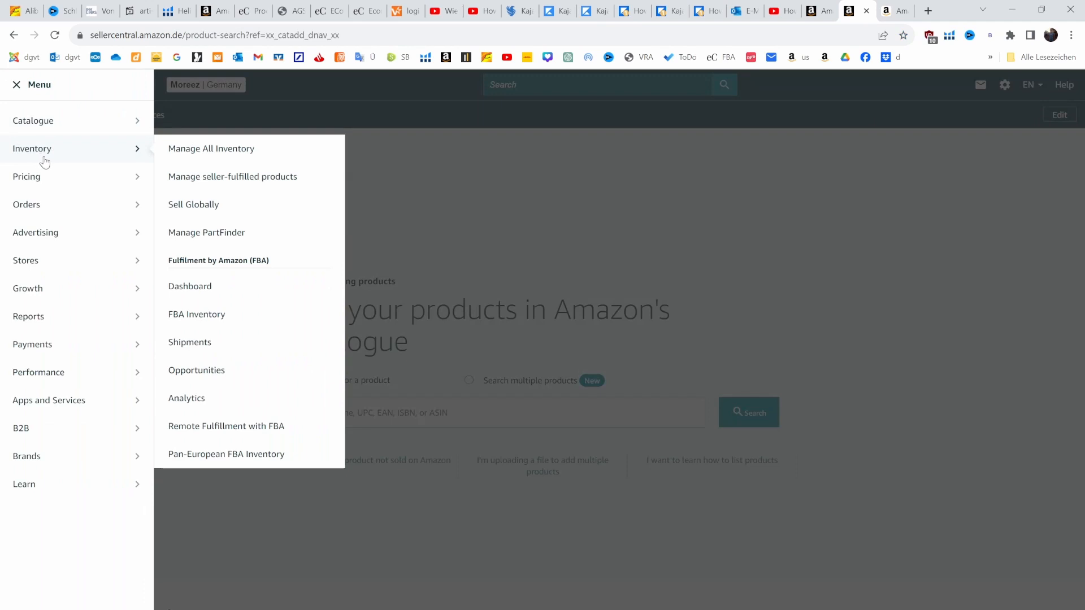
click(198, 151)
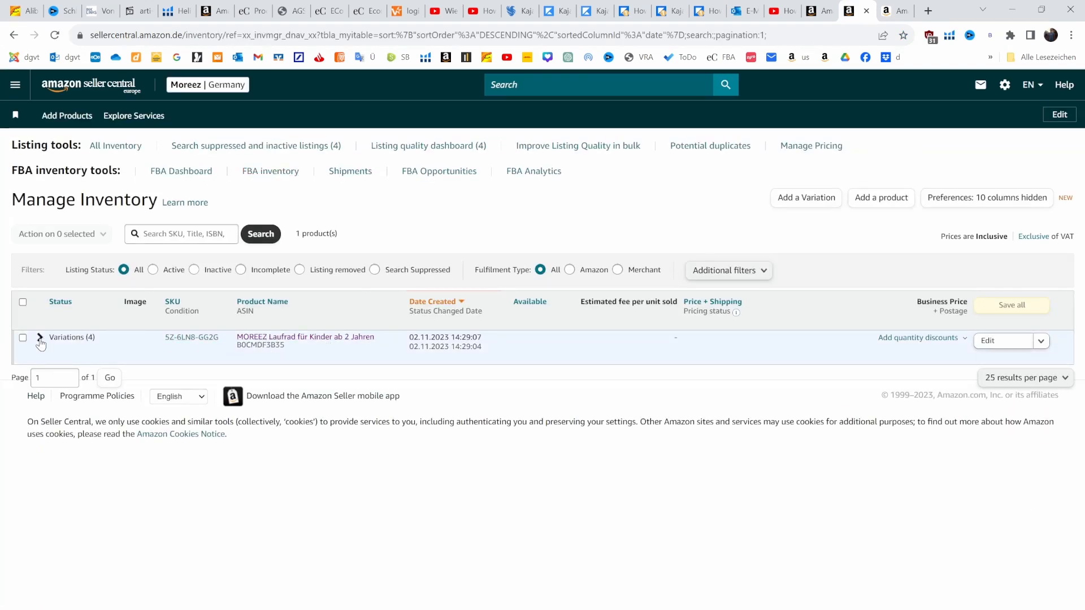
click(39, 338)
scroll(362, 412, down, 1)
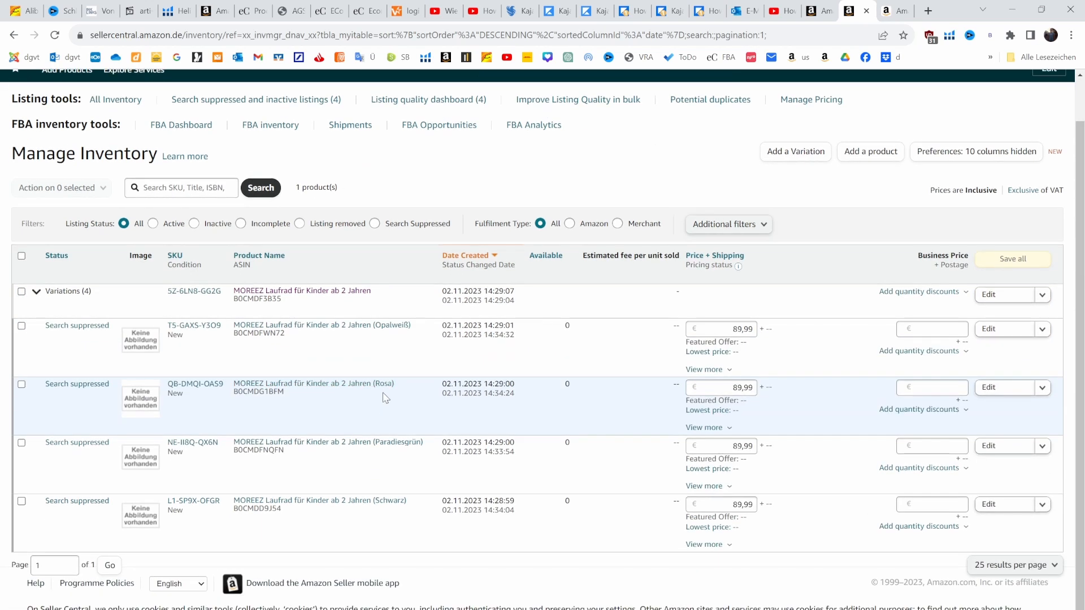